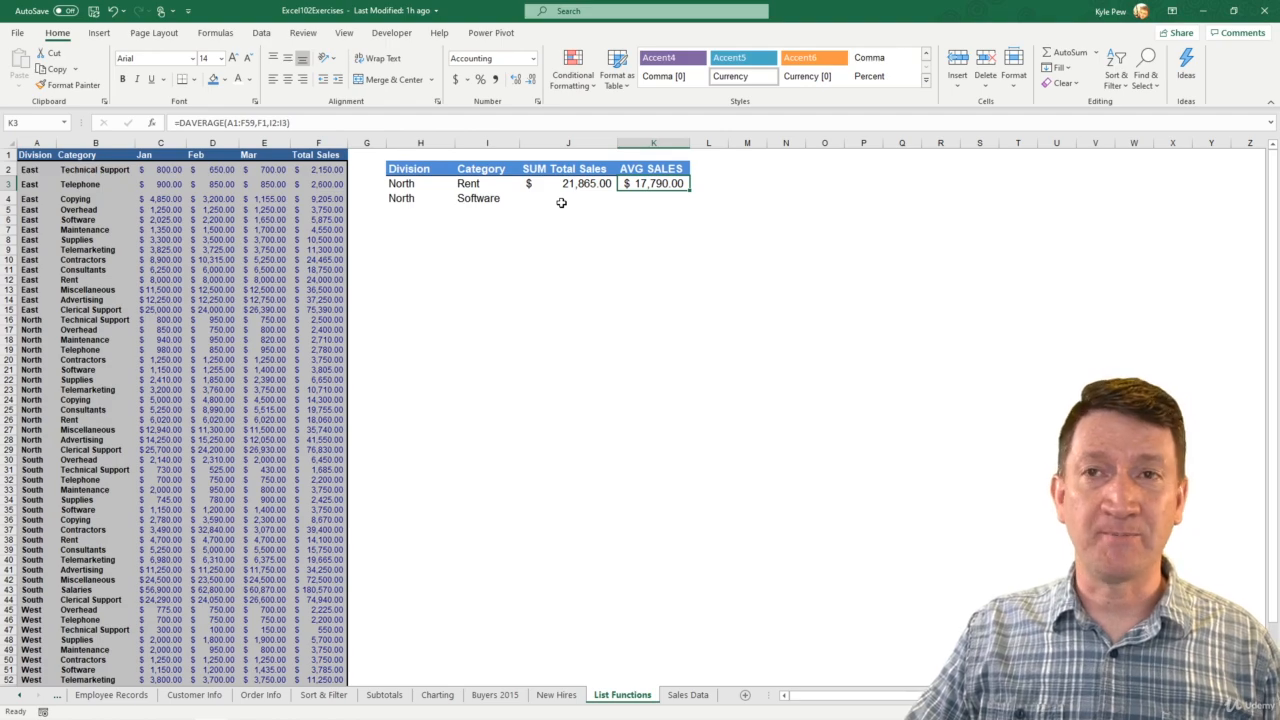
Copy the Division and Category headers from H2:I2 and paste them starting at cell H8.
{"action": "left_click_drag", "start_coordinate": [398, 166], "coordinate": [480, 169]}
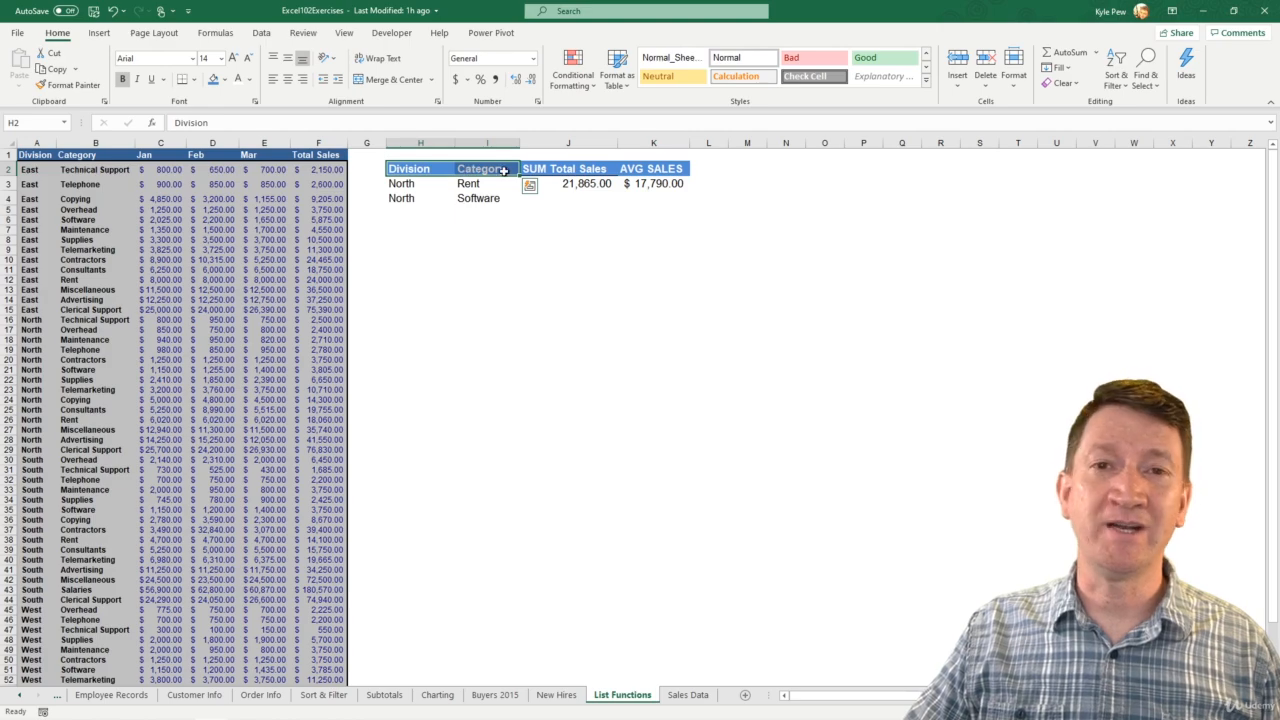
{"action": "key", "text": "ctrl+c"}
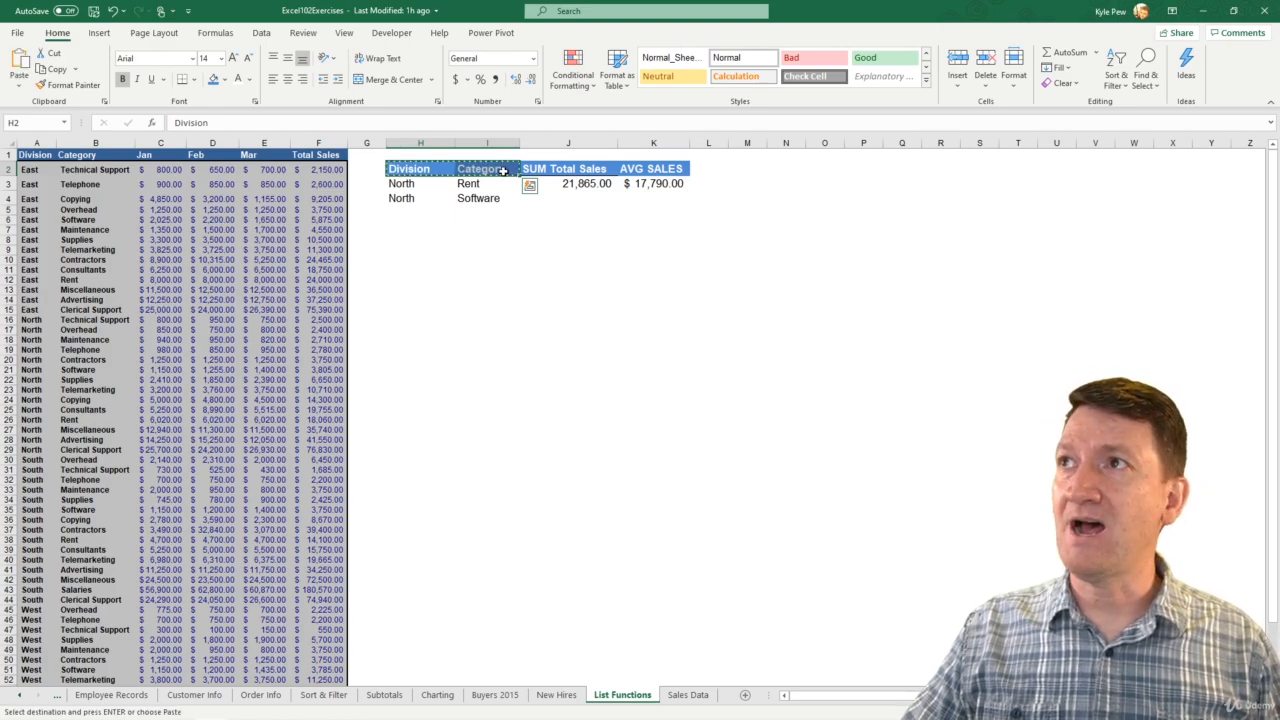
{"action": "left_click", "coordinate": [408, 241]}
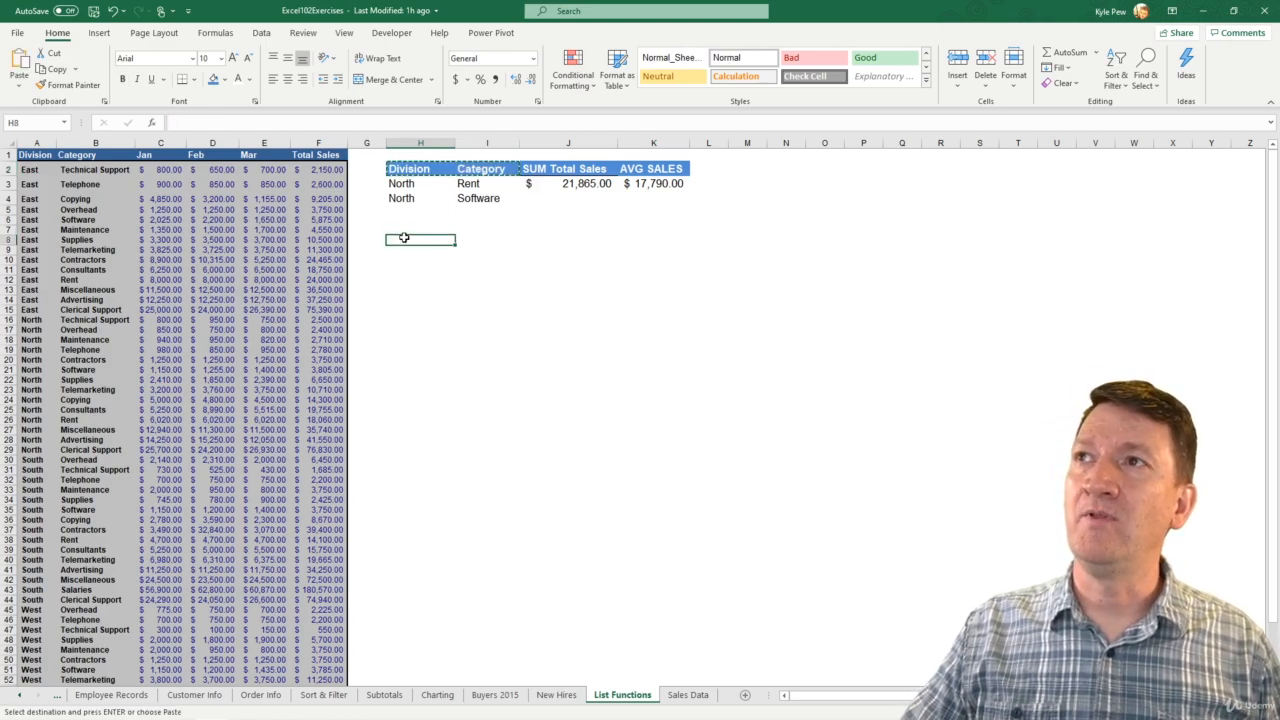
{"action": "left_click", "coordinate": [404, 228]}
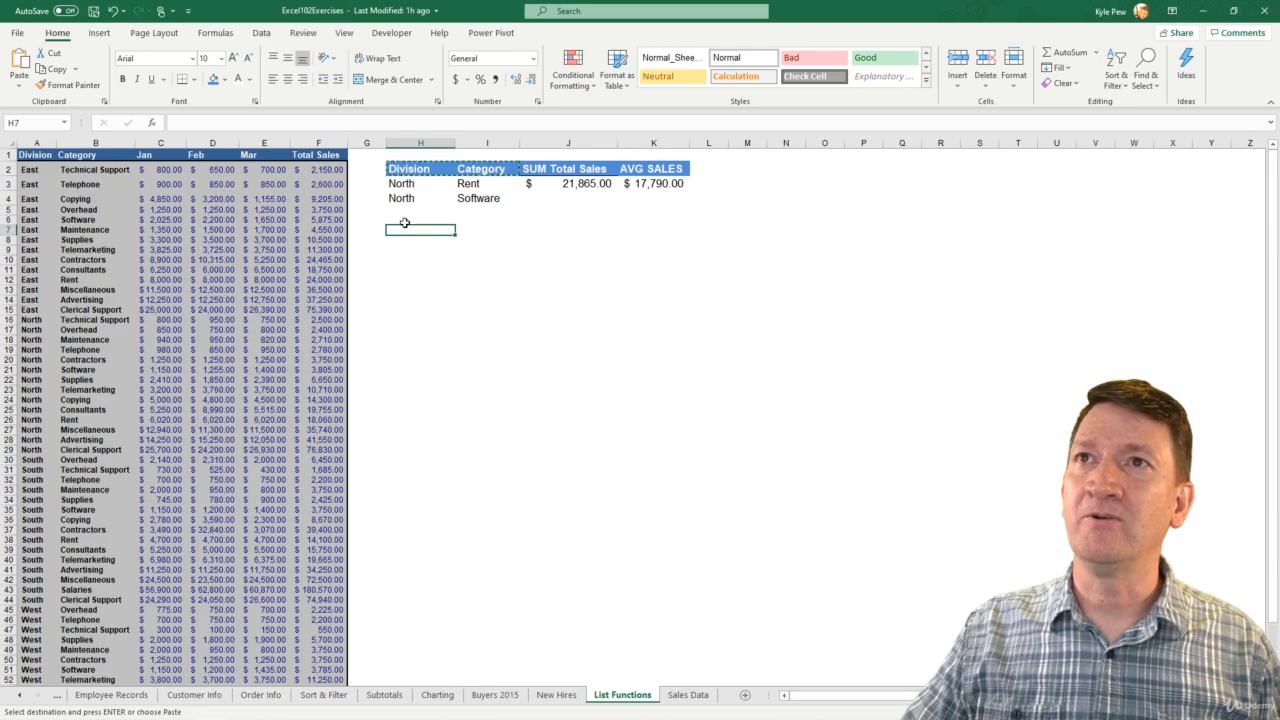
{"action": "left_click", "coordinate": [404, 219]}
{"action": "left_click", "coordinate": [403, 240]}
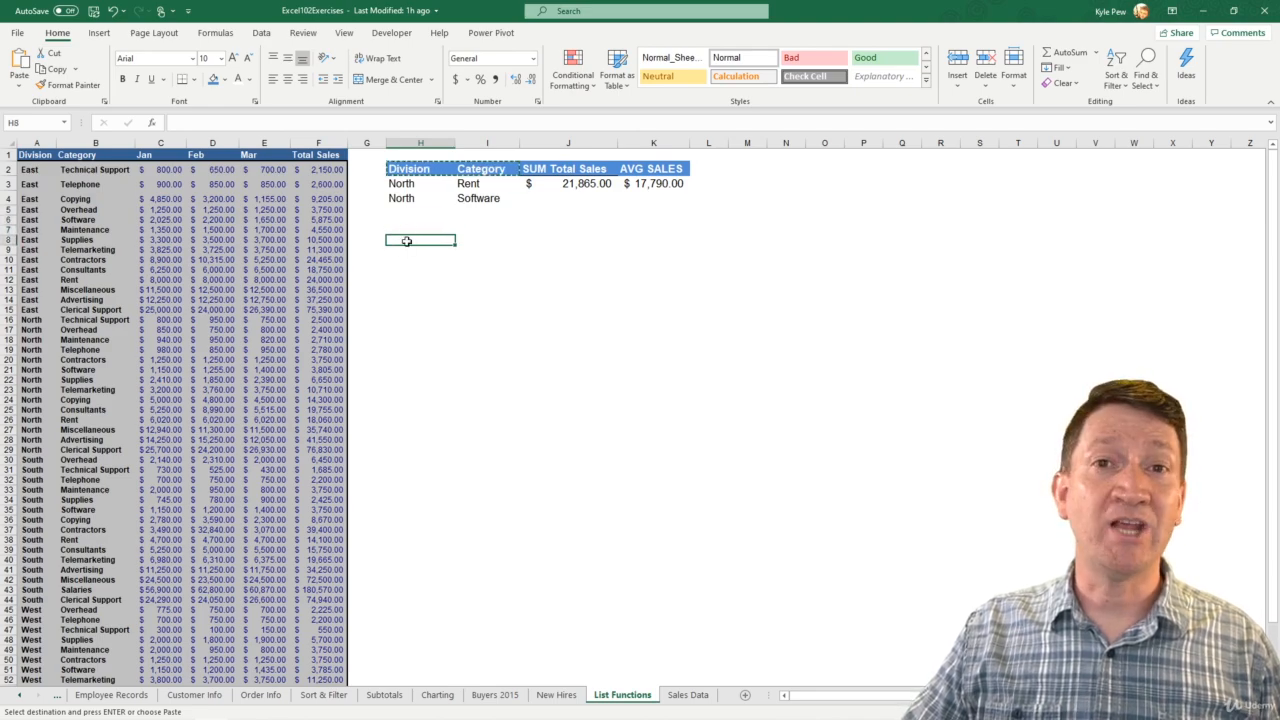
{"action": "key", "text": "ctrl+v"}
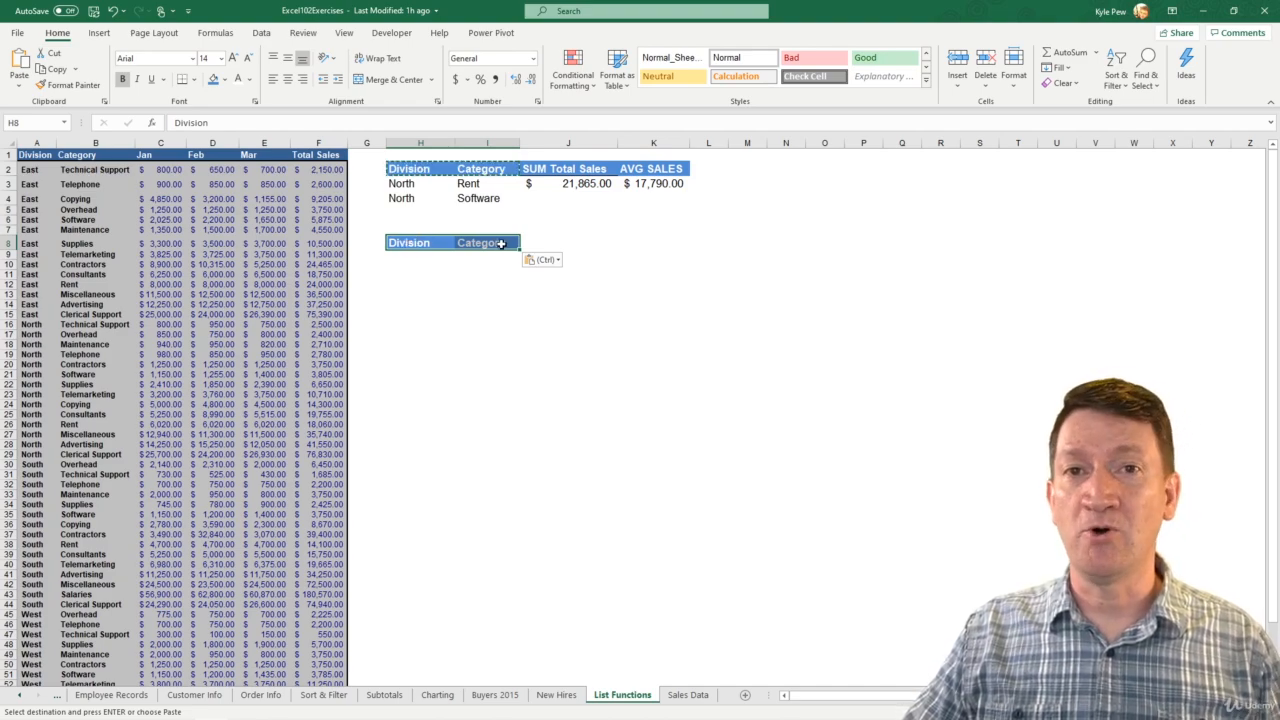
Enter Supplies as the Category criterion in cell I9, leaving the Division criterion blank.
{"action": "left_click", "coordinate": [423, 253]}
{"action": "left_click", "coordinate": [487, 257]}
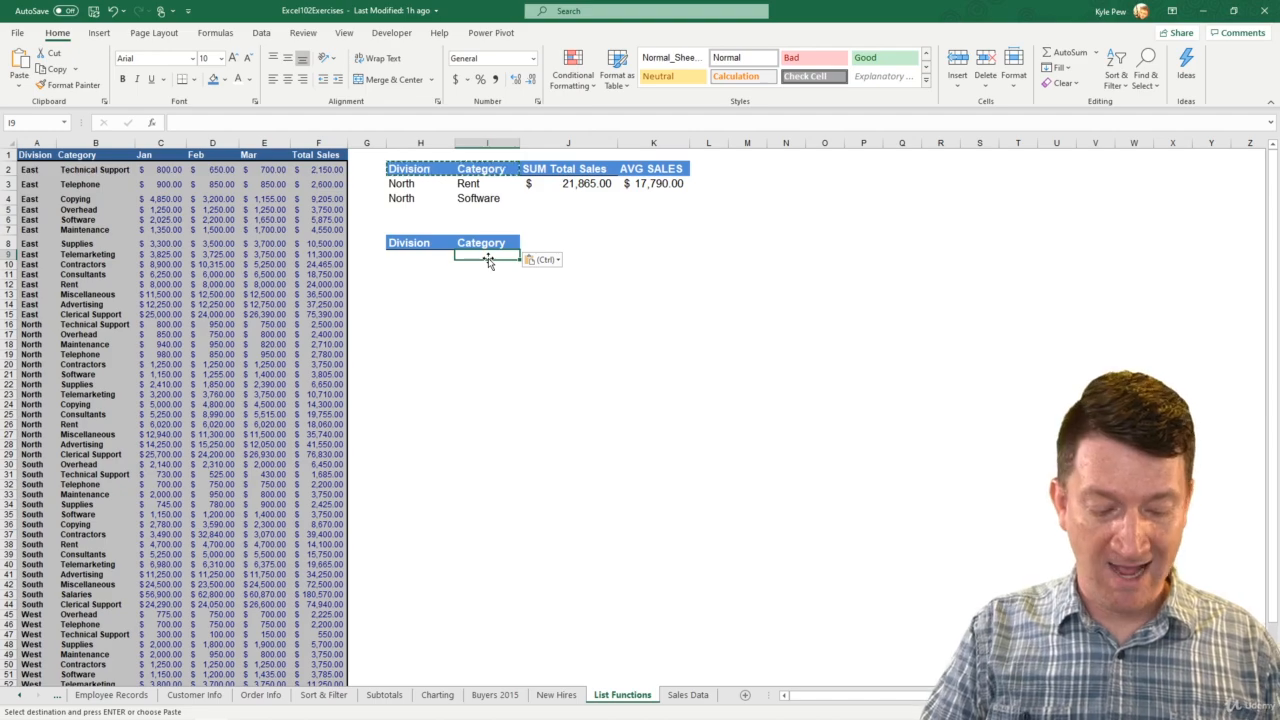
{"action": "type", "text": "Supplies"}
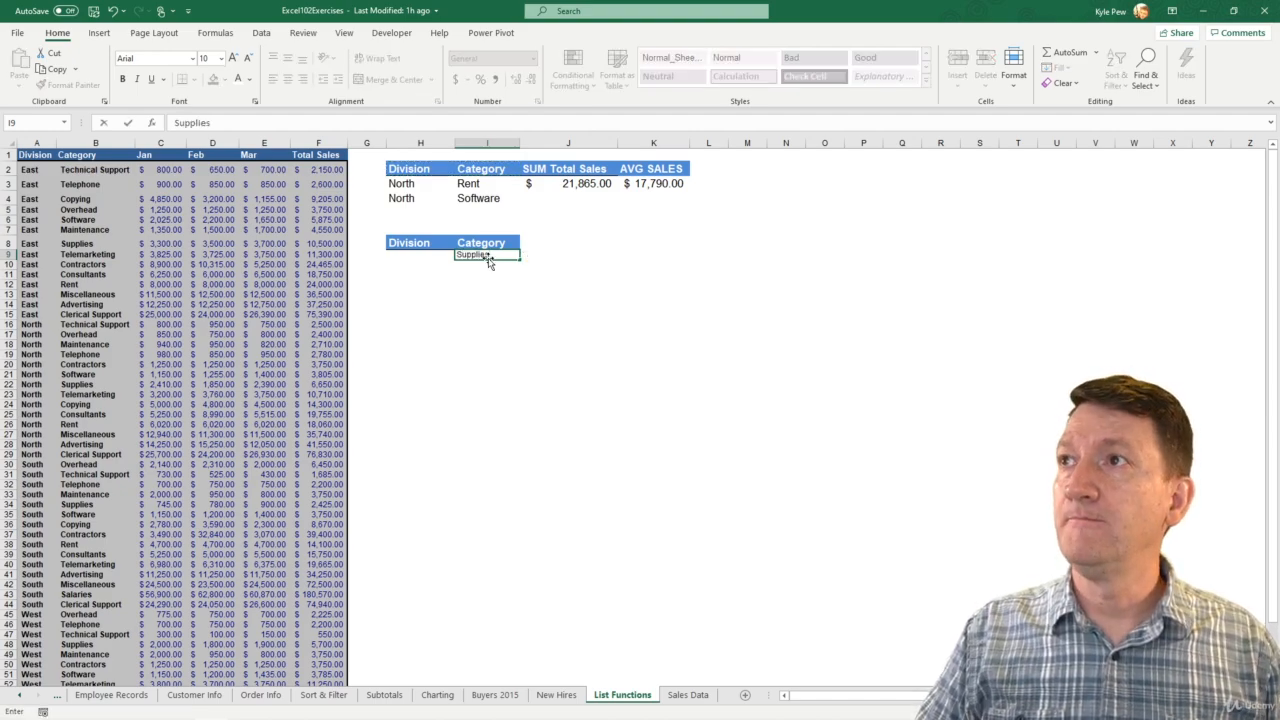
{"action": "key", "text": "Return"}
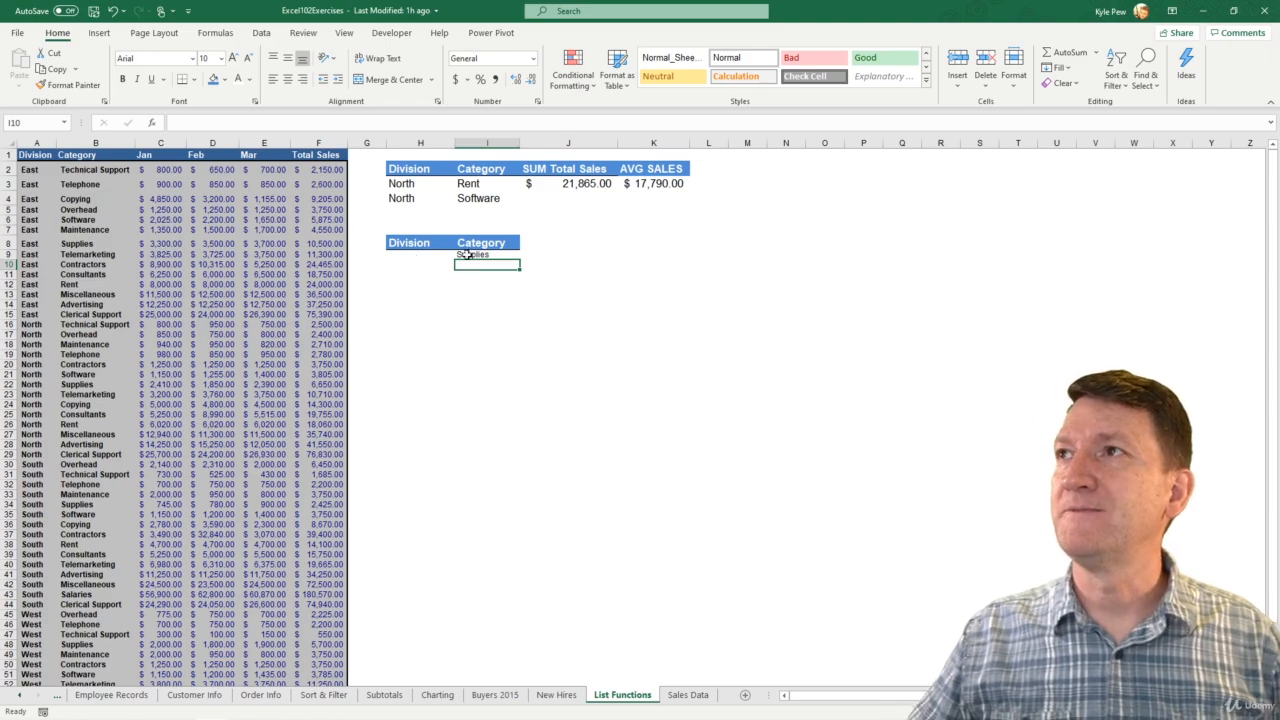
Add a COUNT header in cell J8 and give it the same formatting as the Category header in I8.
{"action": "left_click", "coordinate": [527, 245]}
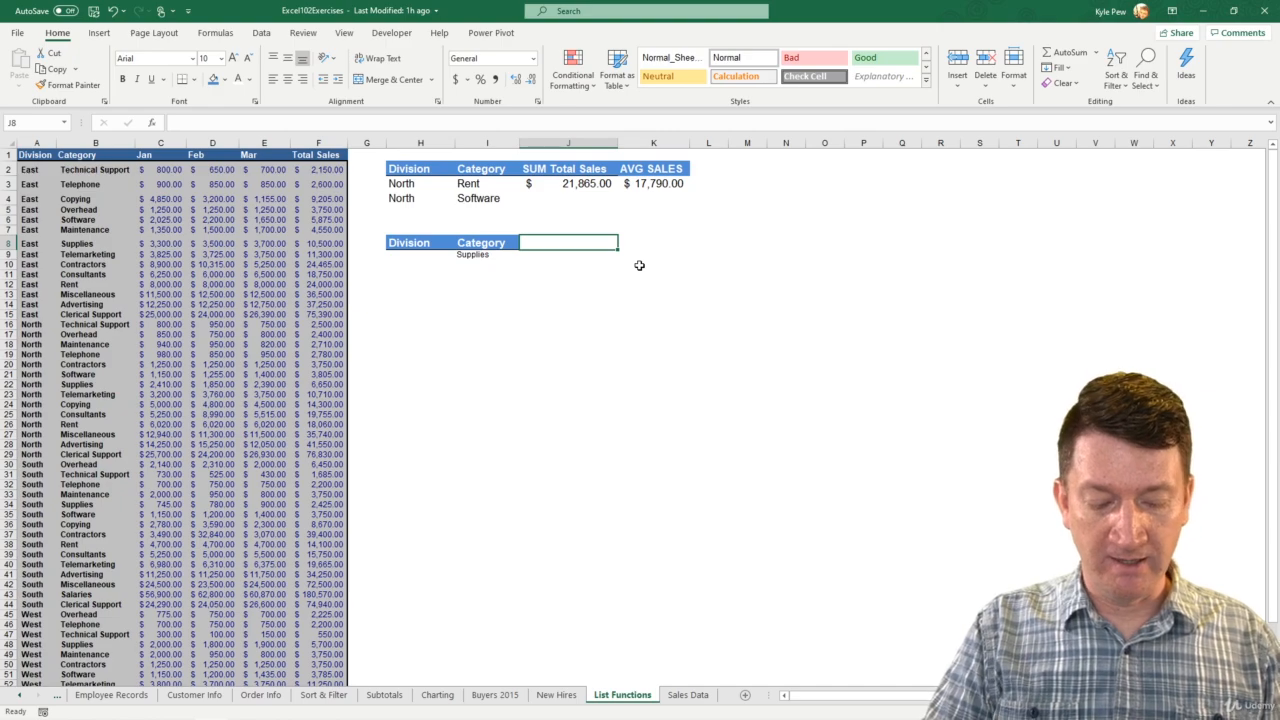
{"action": "type", "text": "COUNT"}
{"action": "key", "text": "Return"}
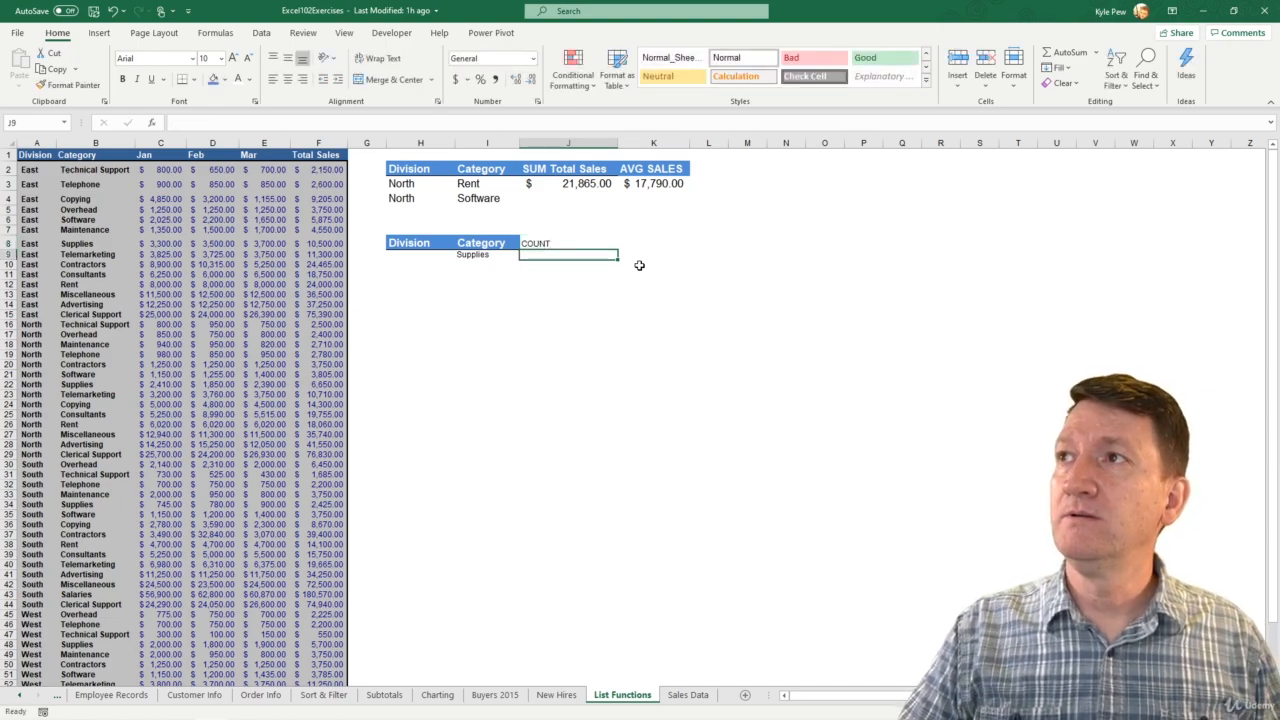
{"action": "left_click", "coordinate": [487, 245]}
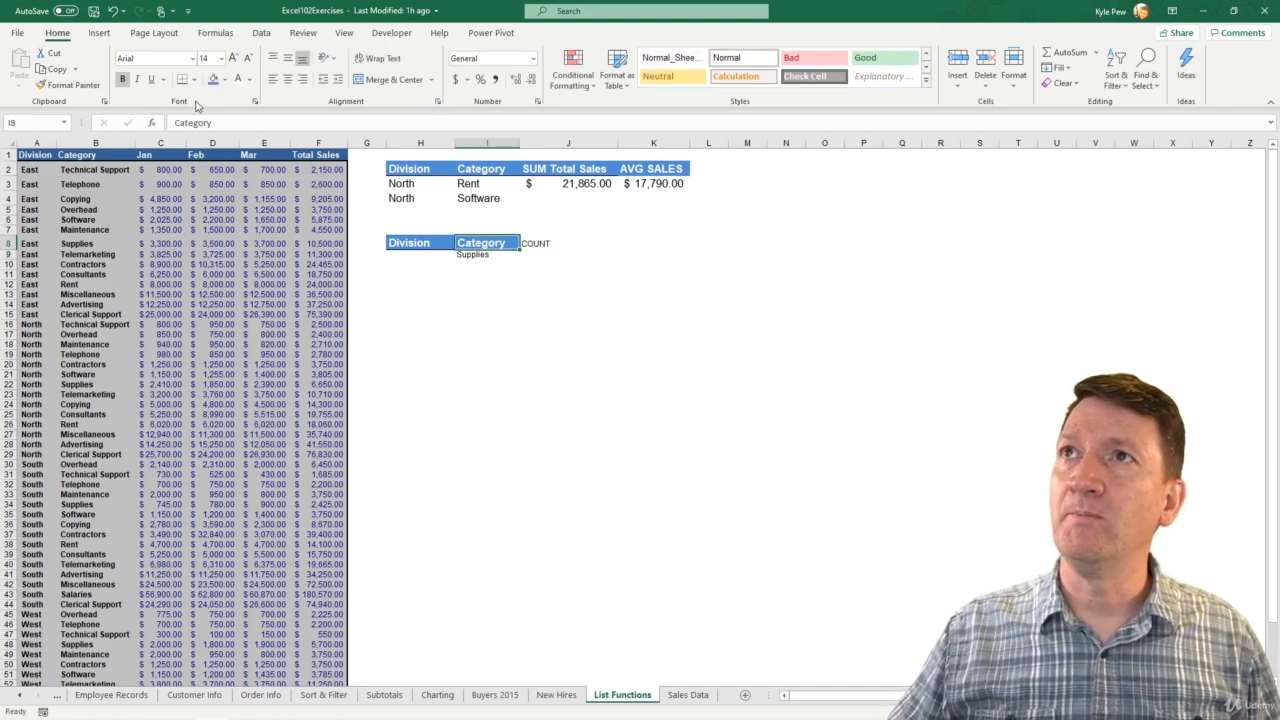
{"action": "left_click", "coordinate": [68, 84]}
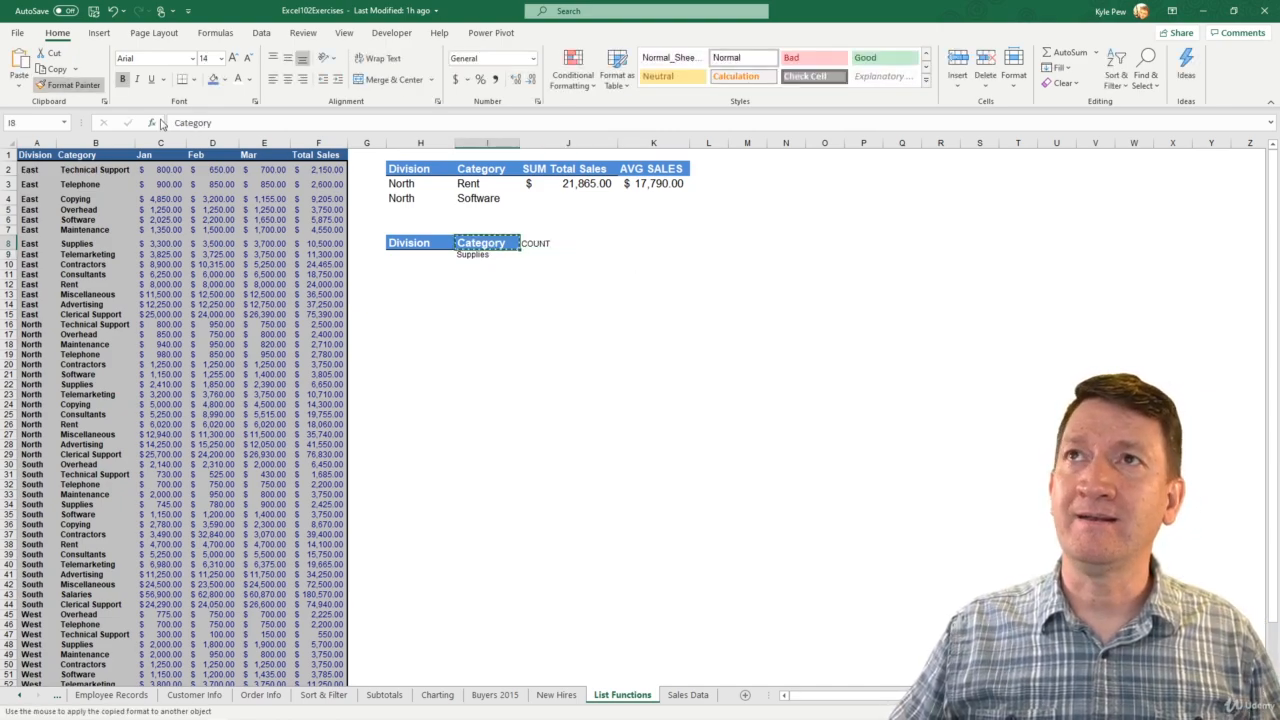
{"action": "left_click", "coordinate": [537, 243]}
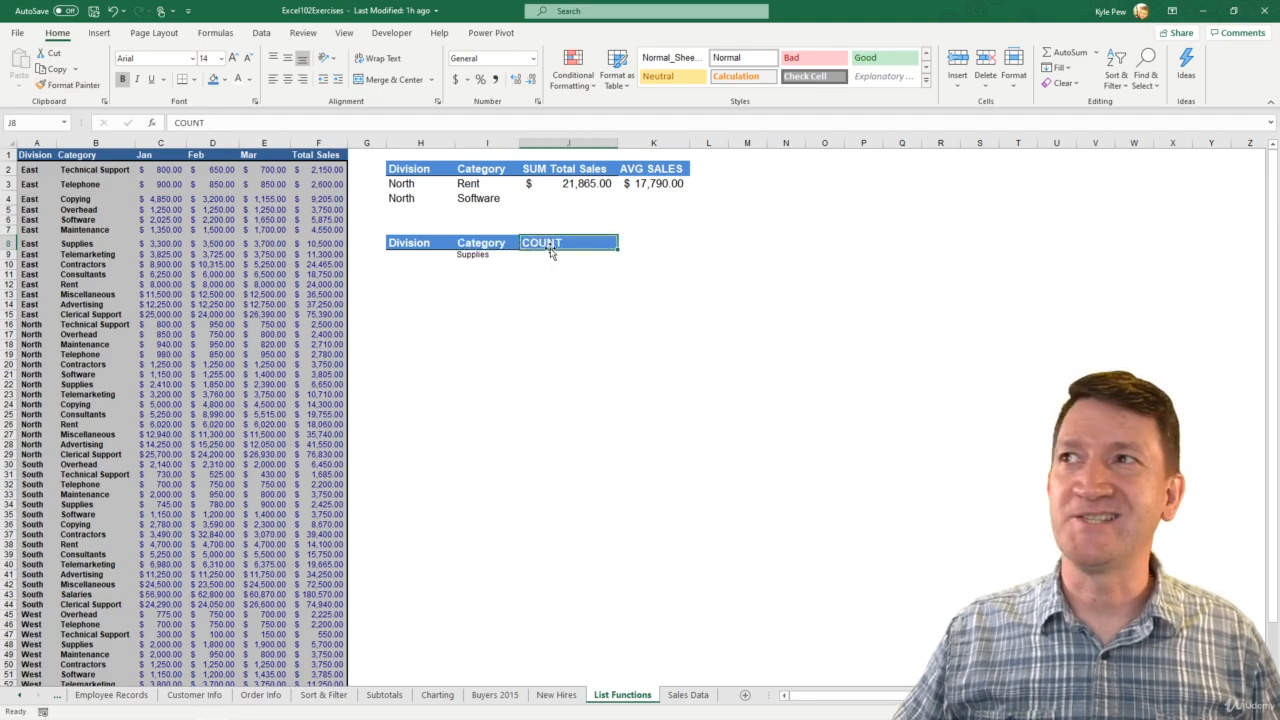
Enlarge the Supplies text in I9 to 14 pt and copy that cell's formatting to J9.
{"action": "left_click", "coordinate": [538, 258]}
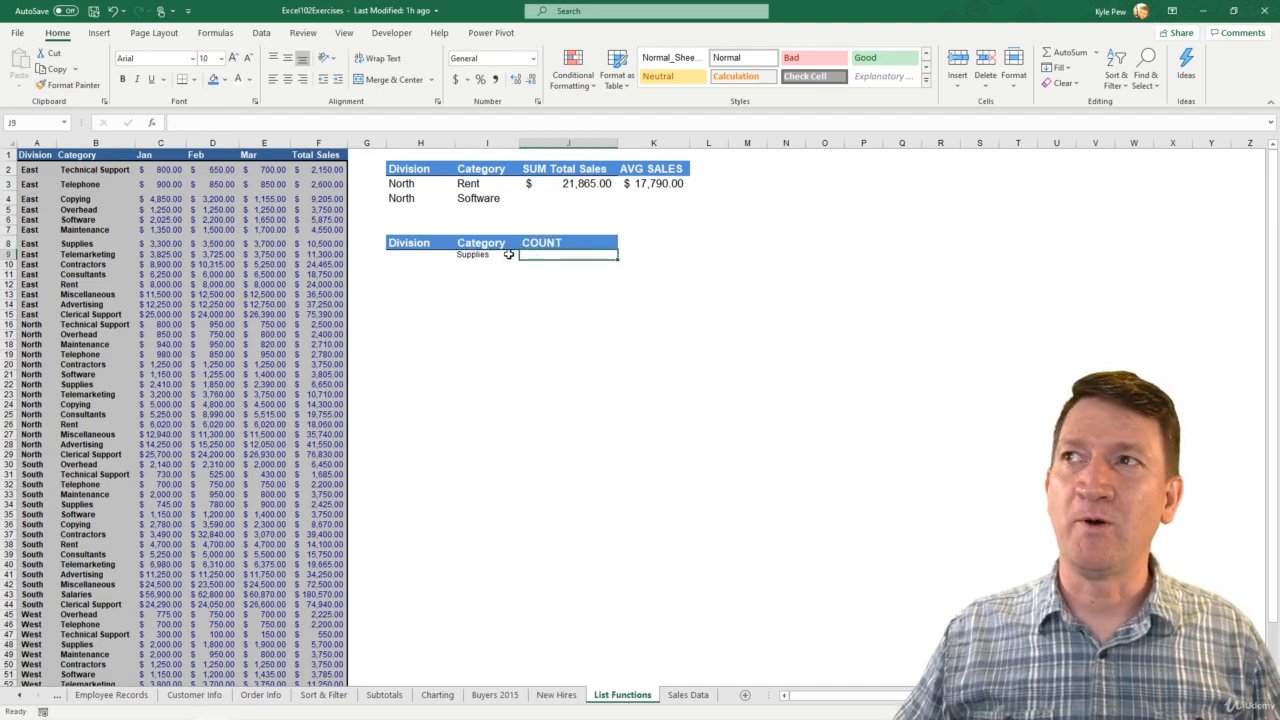
{"action": "left_click", "coordinate": [487, 256]}
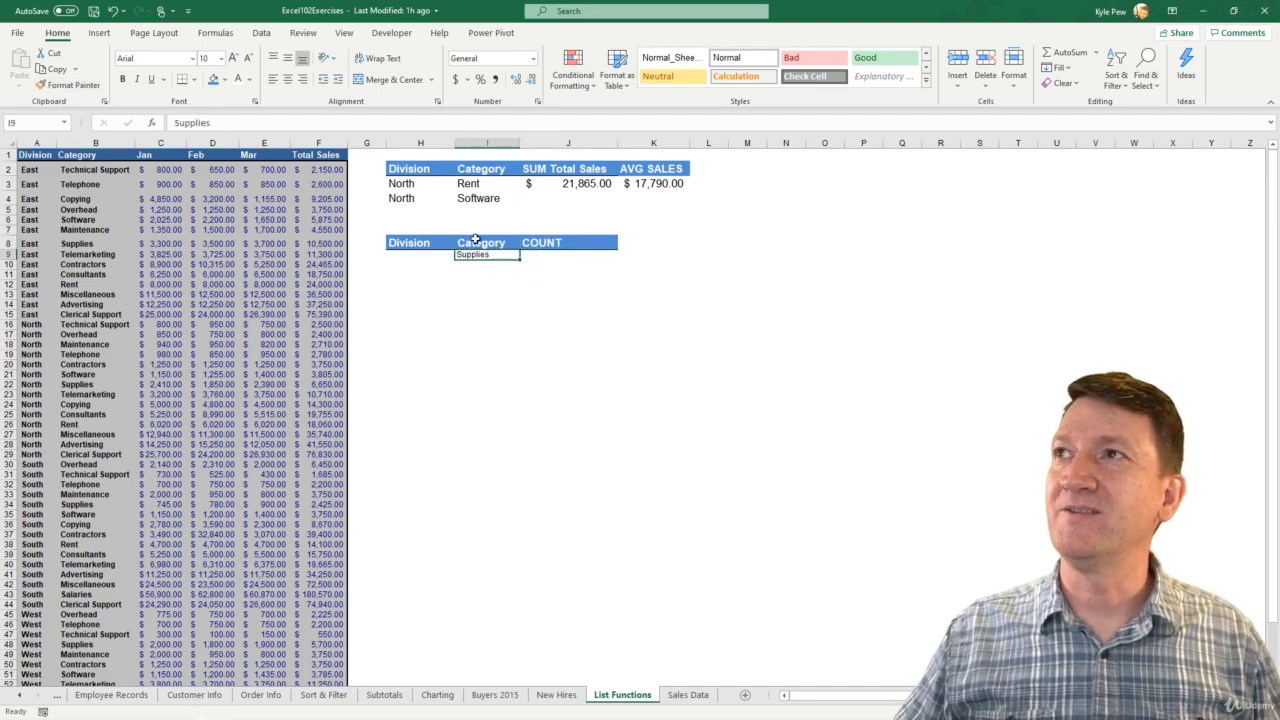
{"action": "left_click", "coordinate": [232, 58]}
{"action": "left_click", "coordinate": [232, 58]}
{"action": "left_click", "coordinate": [232, 58]}
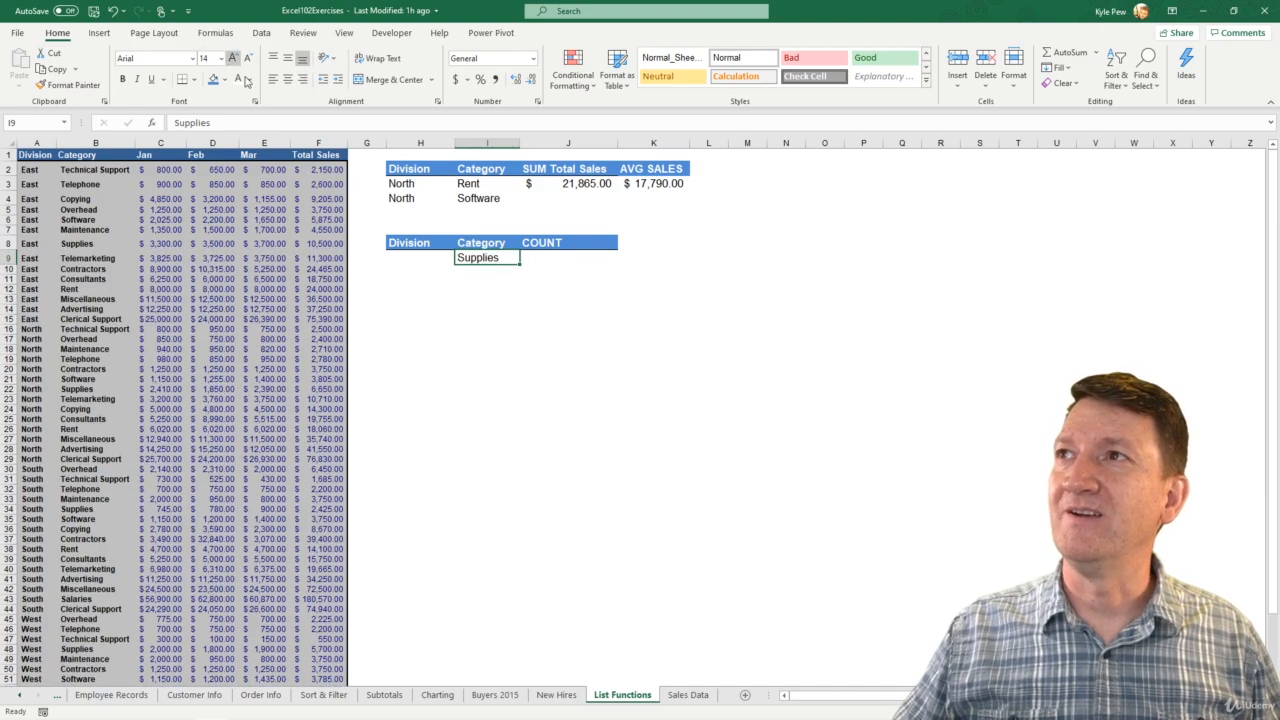
{"action": "left_click", "coordinate": [543, 257]}
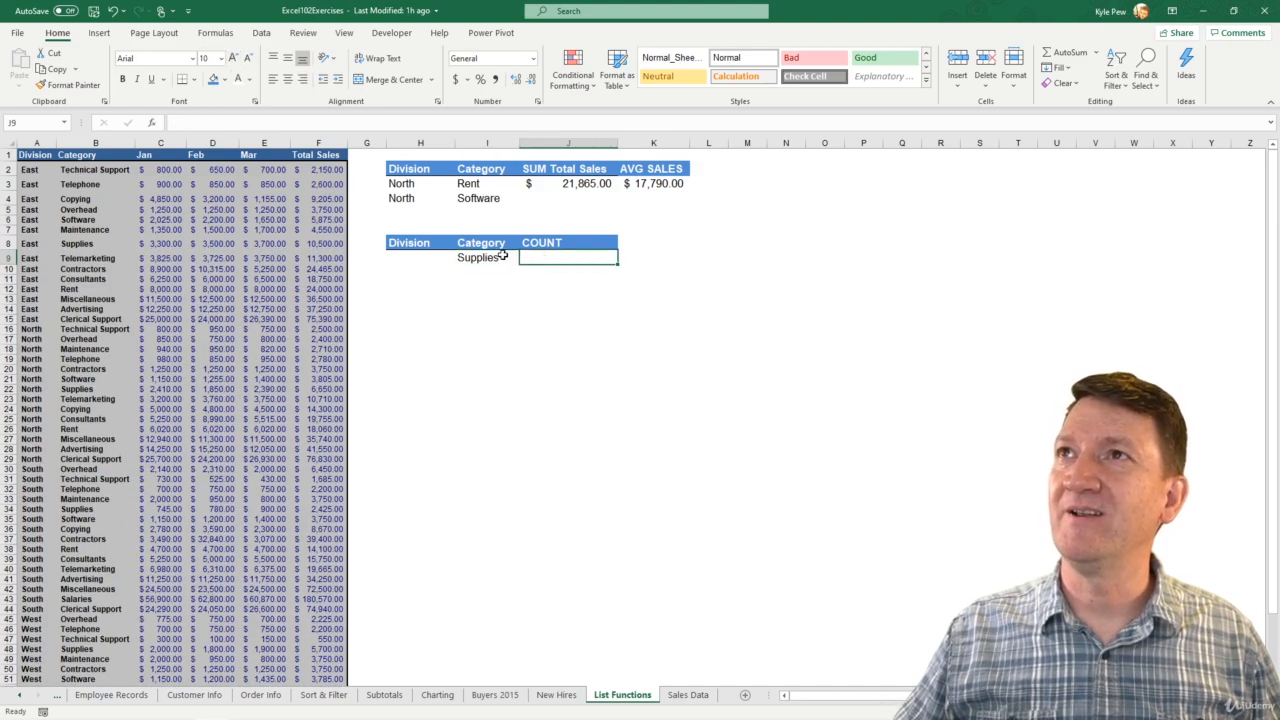
{"action": "left_click", "coordinate": [495, 258]}
{"action": "left_click", "coordinate": [68, 85]}
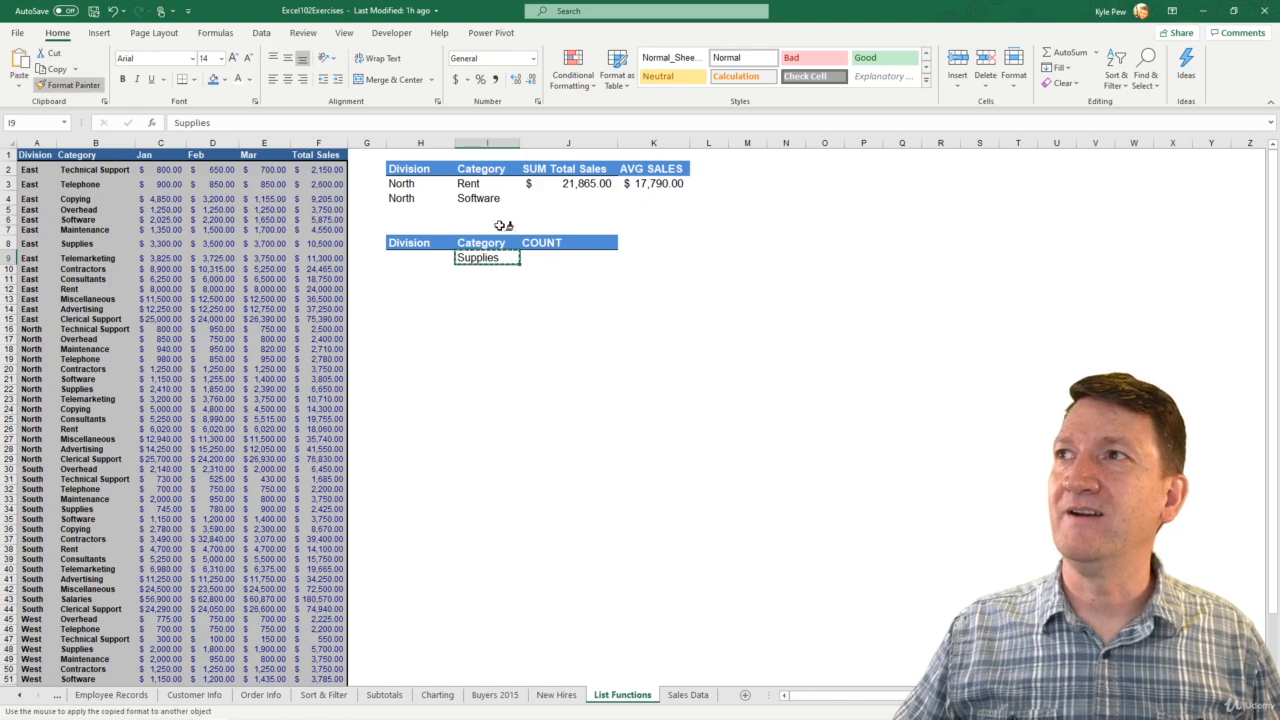
{"action": "left_click", "coordinate": [553, 259]}
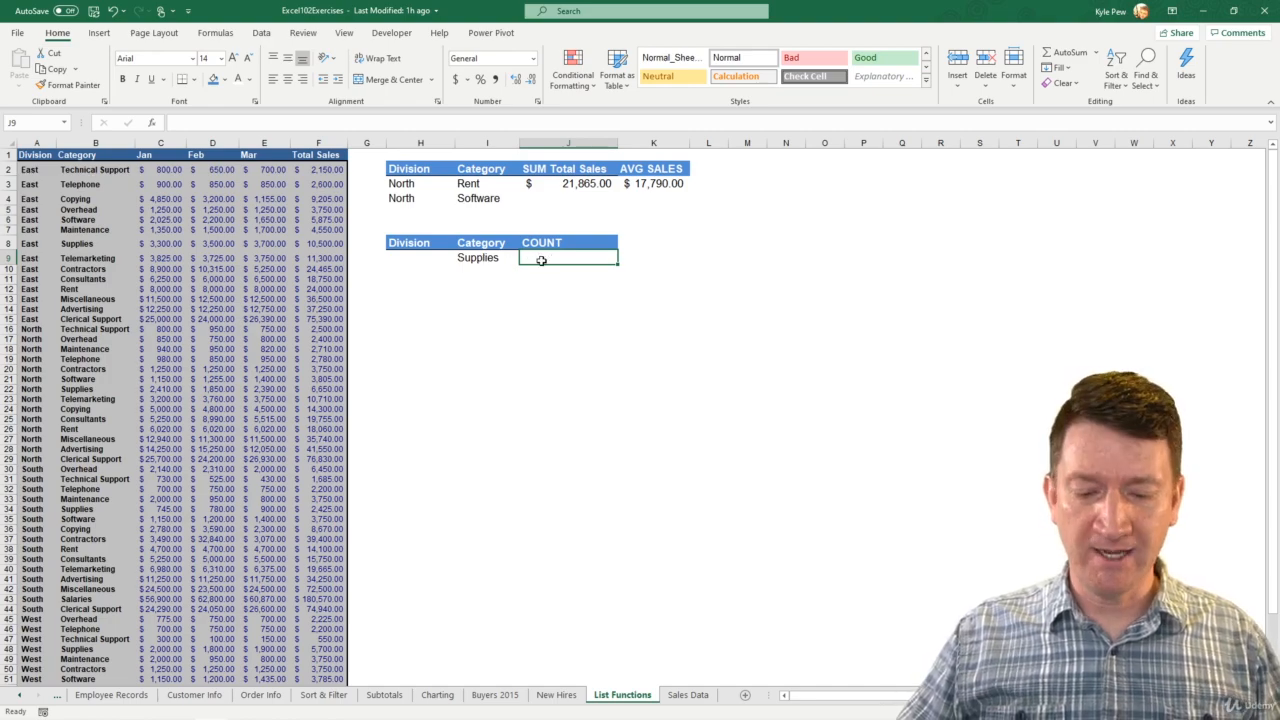
Start entering a DCOUNT formula in cell J9 under the COUNT header.
{"action": "type", "text": "="}
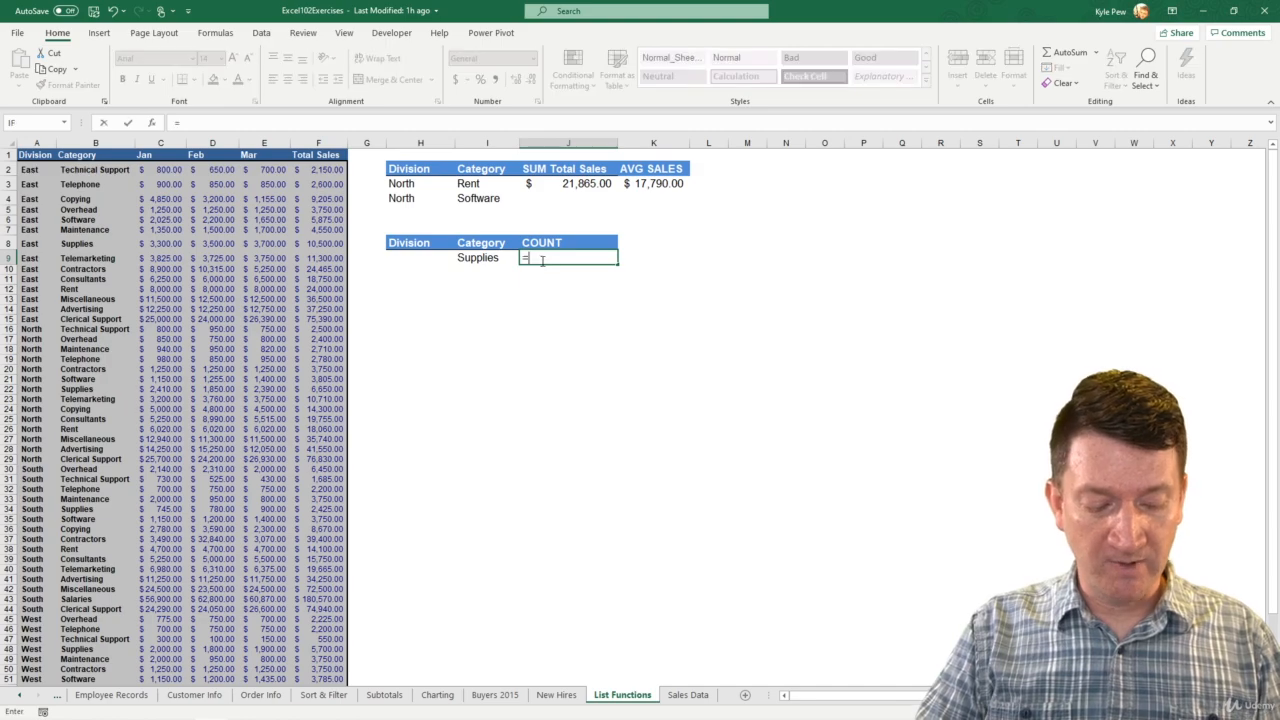
{"action": "type", "text": "dcou"}
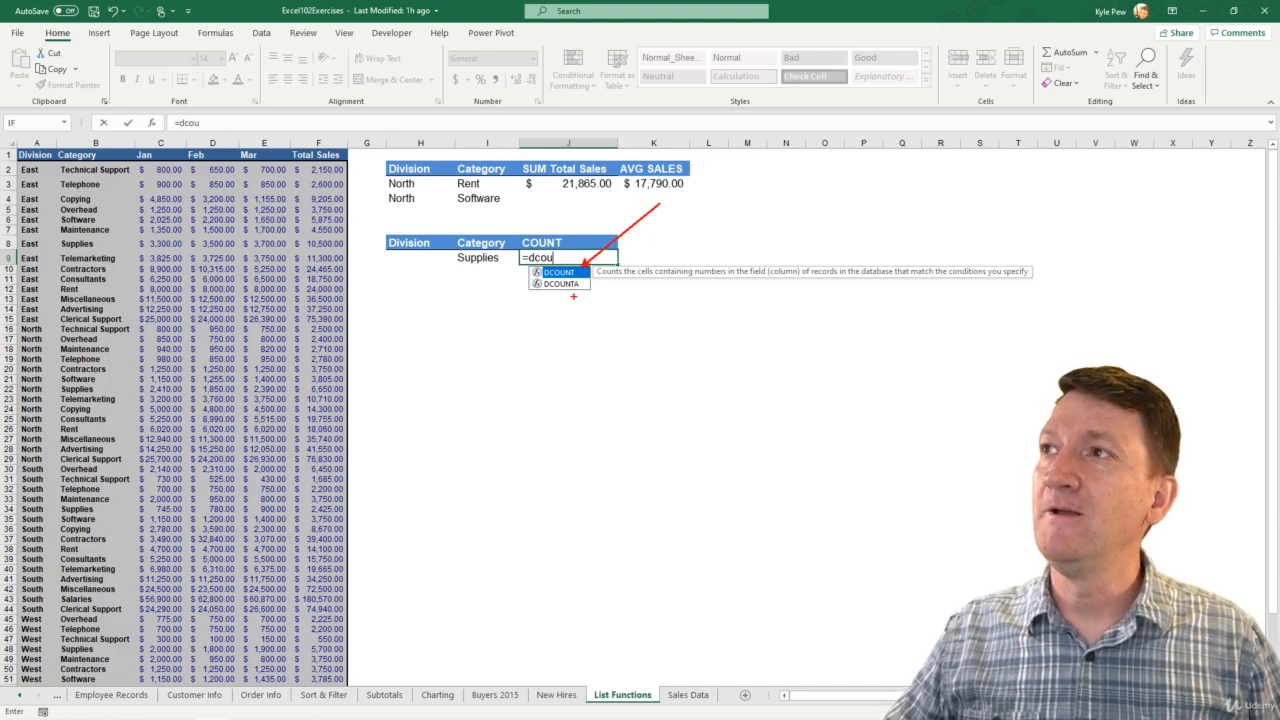
{"action": "left_click_drag", "start_coordinate": [585, 286], "coordinate": [697, 400]}
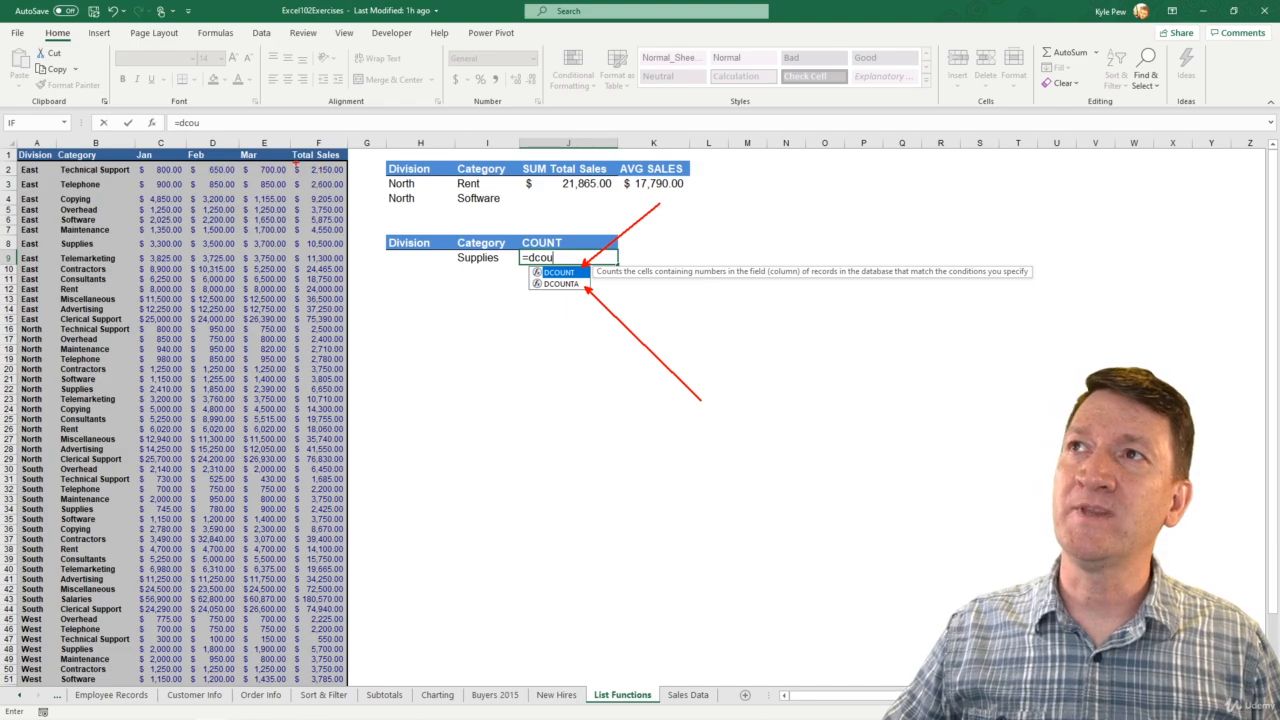
{"action": "mouse_move", "coordinate": [296, 163]}
{"action": "left_mouse_down"}
{"action": "mouse_move", "coordinate": [366, 328]}
{"action": "mouse_move", "coordinate": [358, 660]}
{"action": "left_mouse_up"}
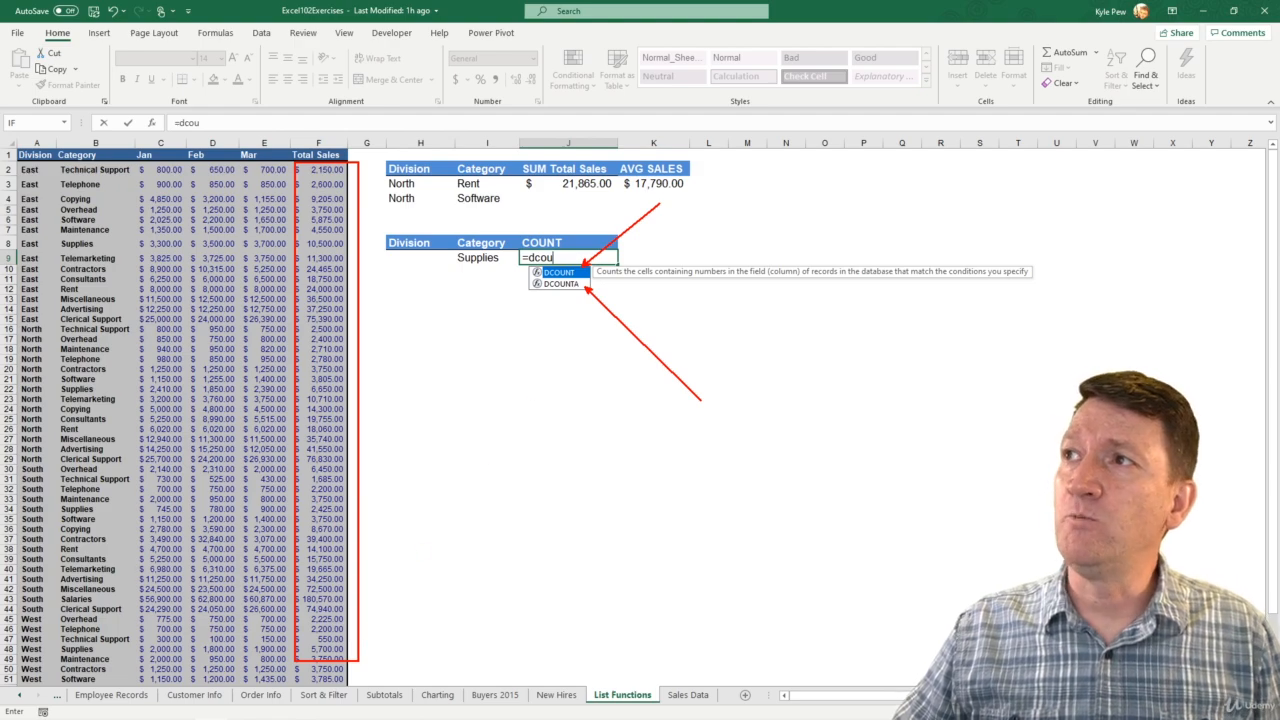
{"action": "left_click_drag", "start_coordinate": [576, 289], "coordinate": [573, 381]}
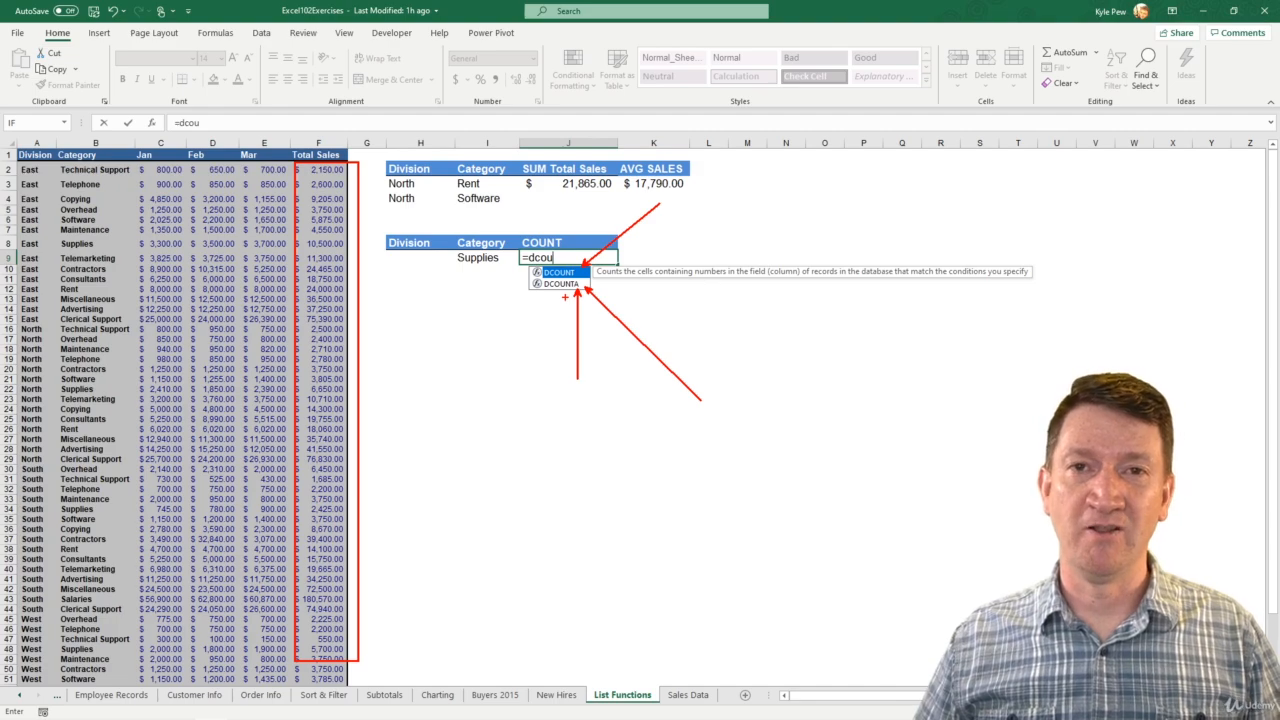
Accept the DCOUNT function and set its database argument to the whole sales list with headers, A1:F59.
{"action": "double_click", "coordinate": [563, 277]}
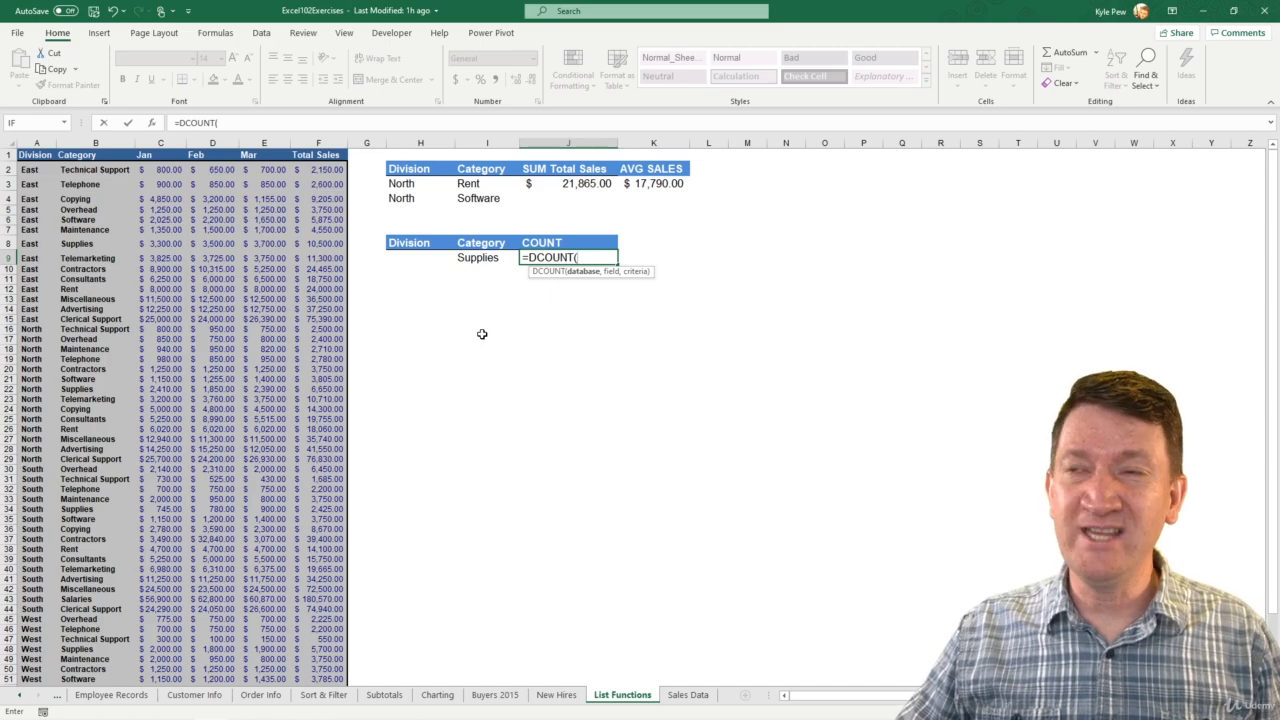
{"action": "left_click", "coordinate": [24, 158]}
{"action": "key", "text": "ctrl+shift+Right"}
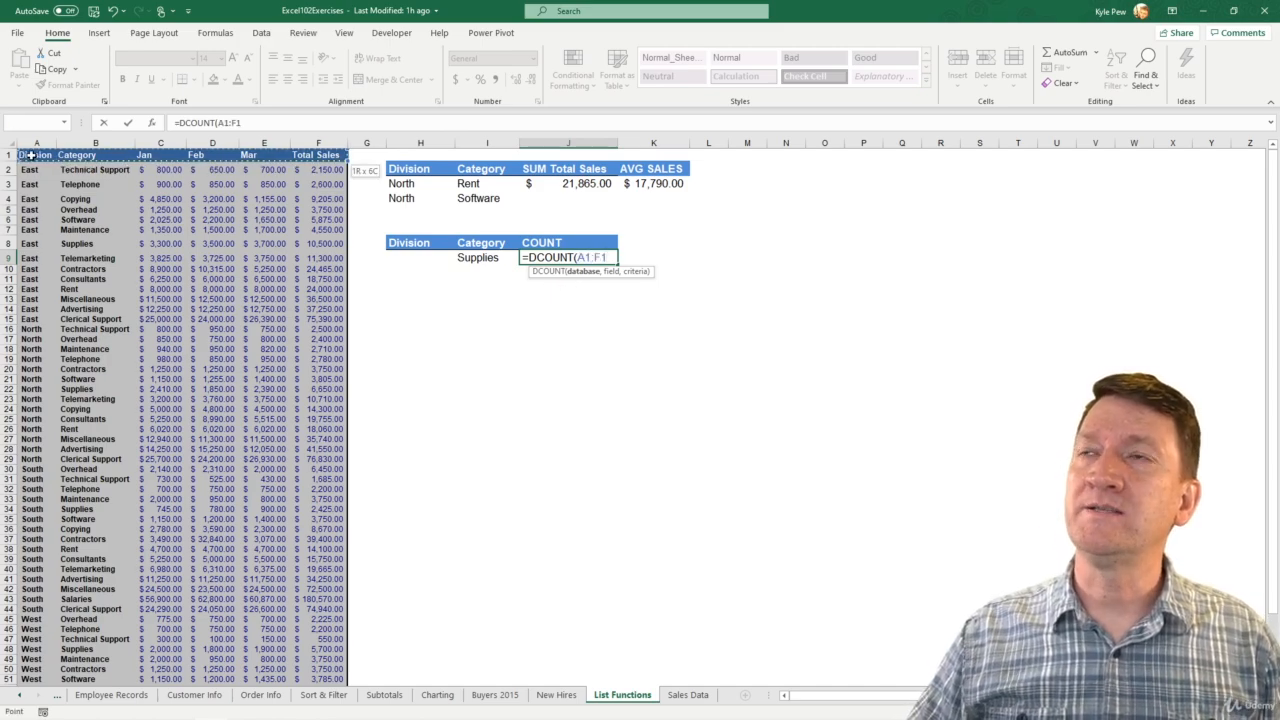
{"action": "key", "text": "ctrl+shift+Down"}
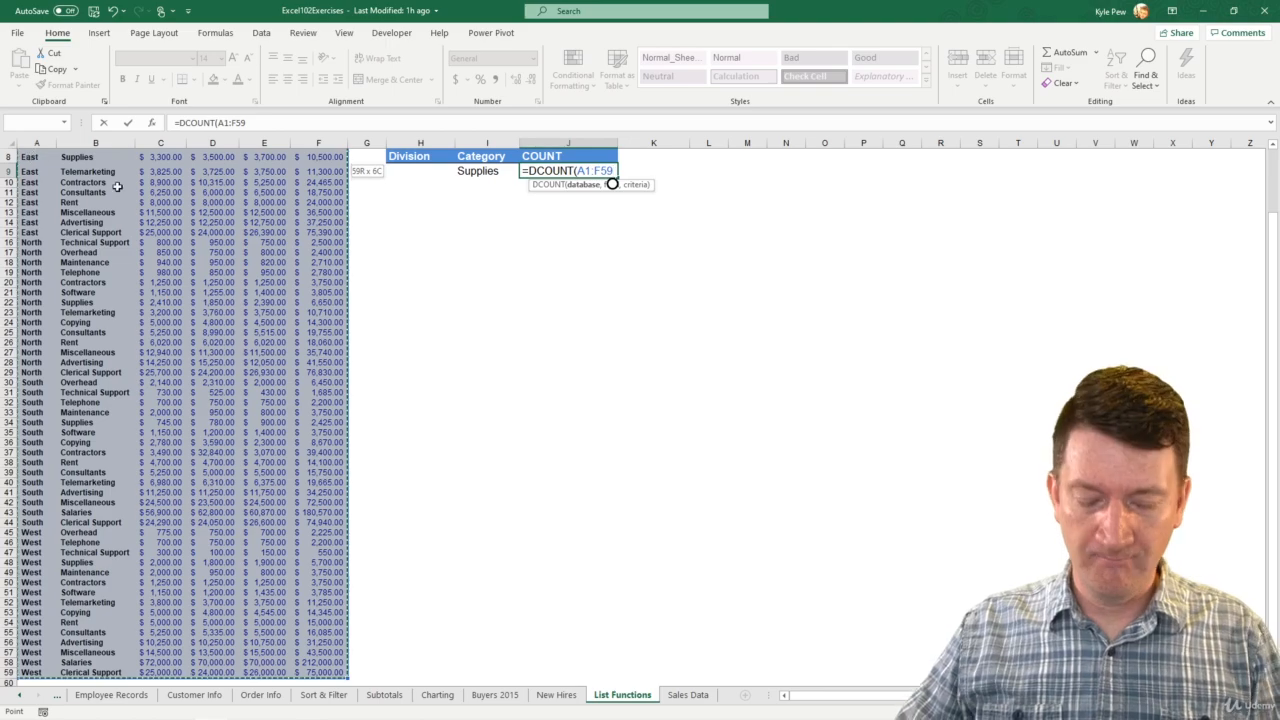
Complete the J9 formula with the Total Sales header F1 as field and I8:I9 as criteria.
{"action": "type", "text": ","}
{"action": "scroll", "coordinate": [437, 254], "scroll_direction": "up", "scroll_amount": 3}
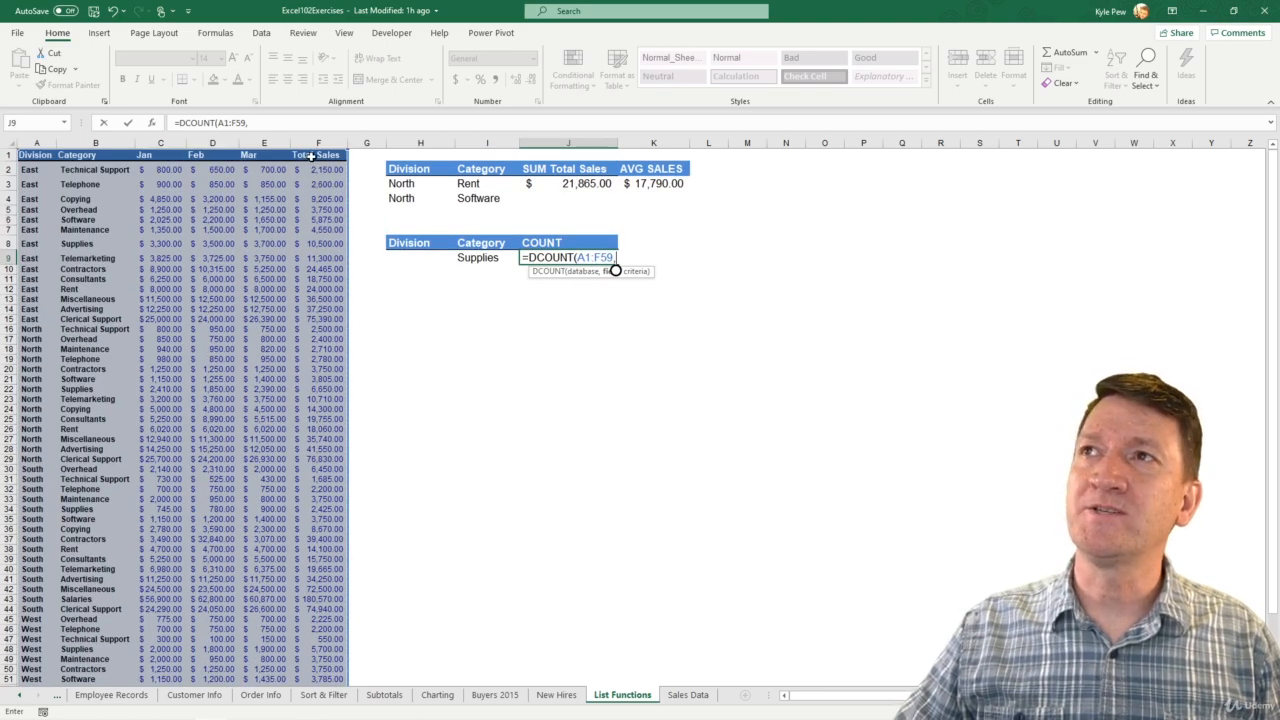
{"action": "left_click", "coordinate": [312, 155]}
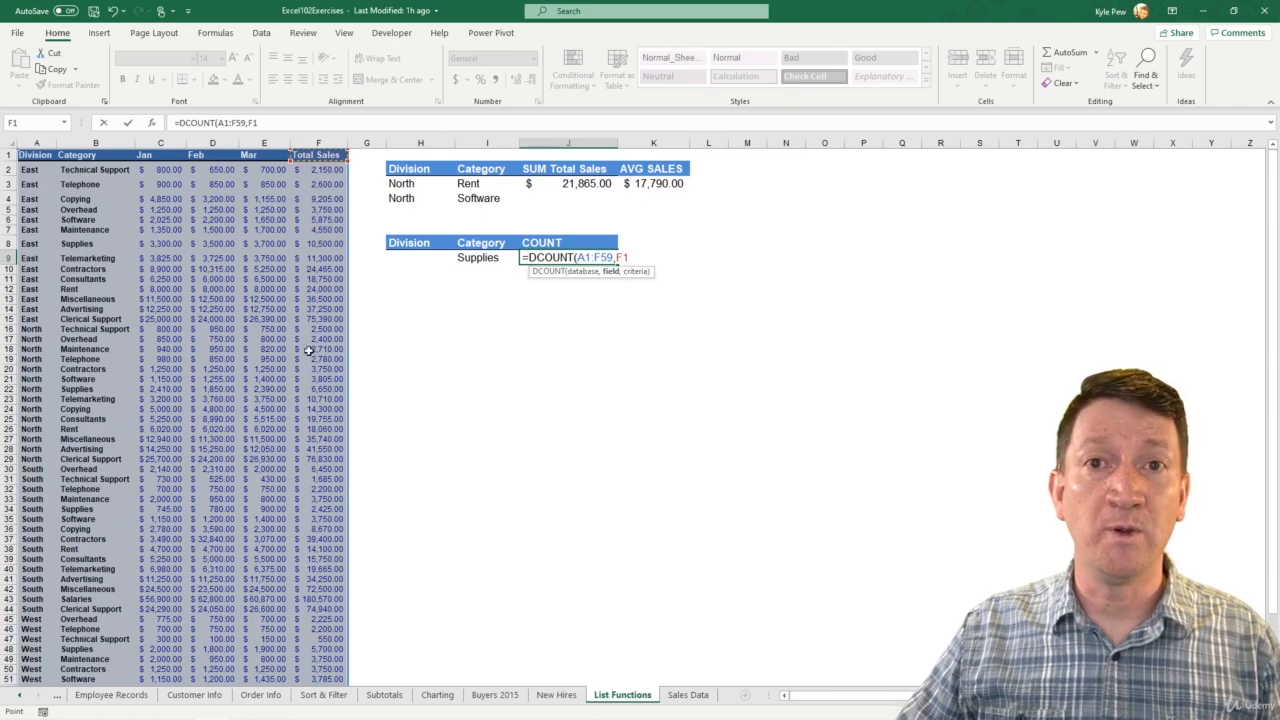
{"action": "type", "text": ","}
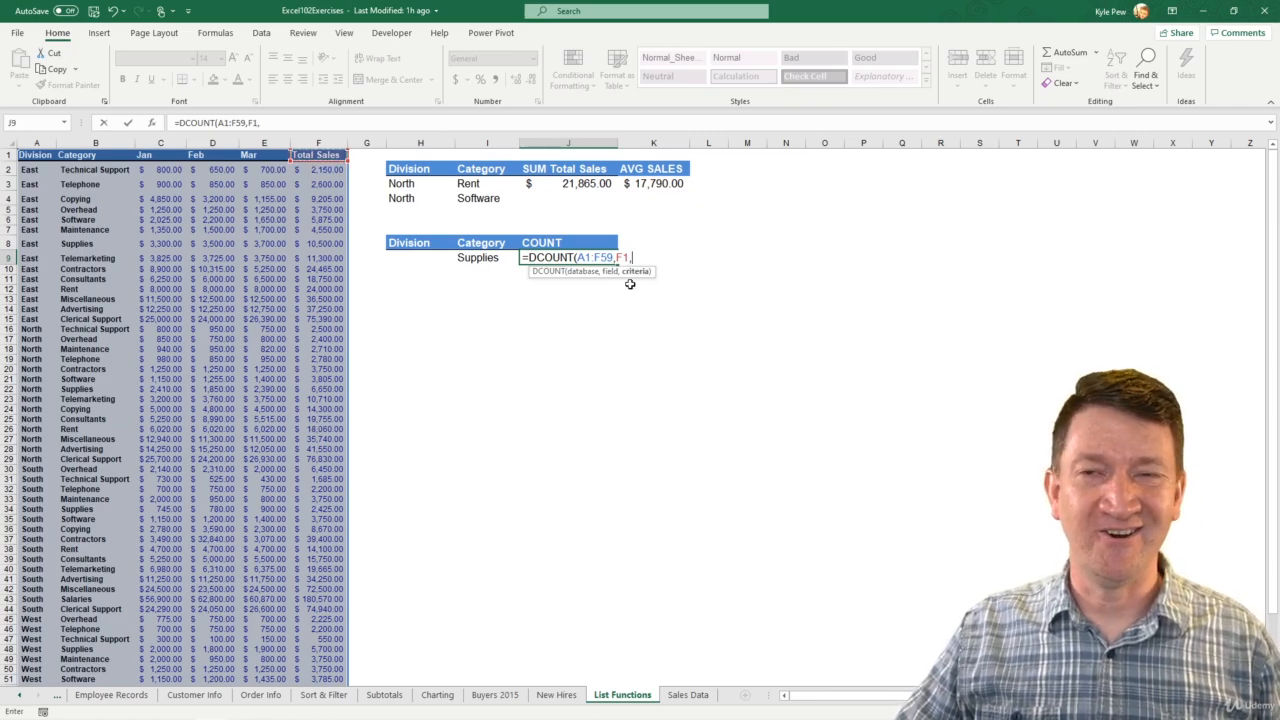
{"action": "left_click_drag", "start_coordinate": [480, 243], "coordinate": [477, 258]}
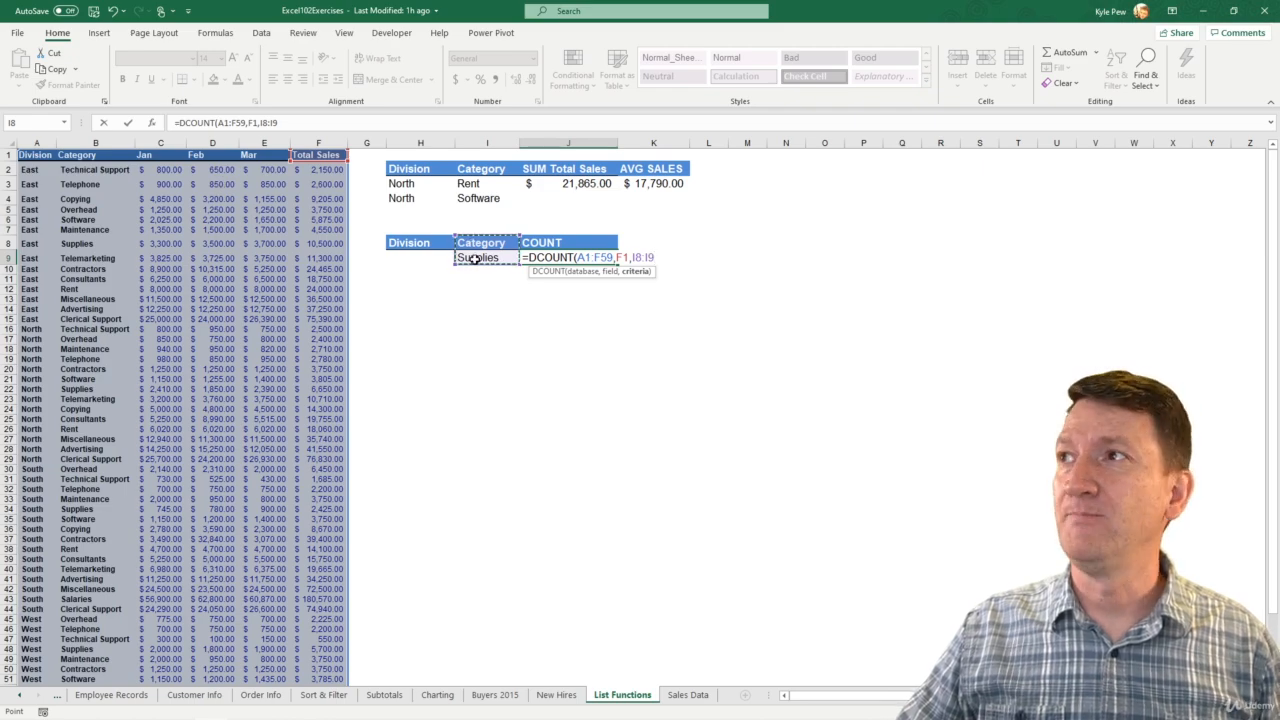
{"action": "type", "text": ")"}
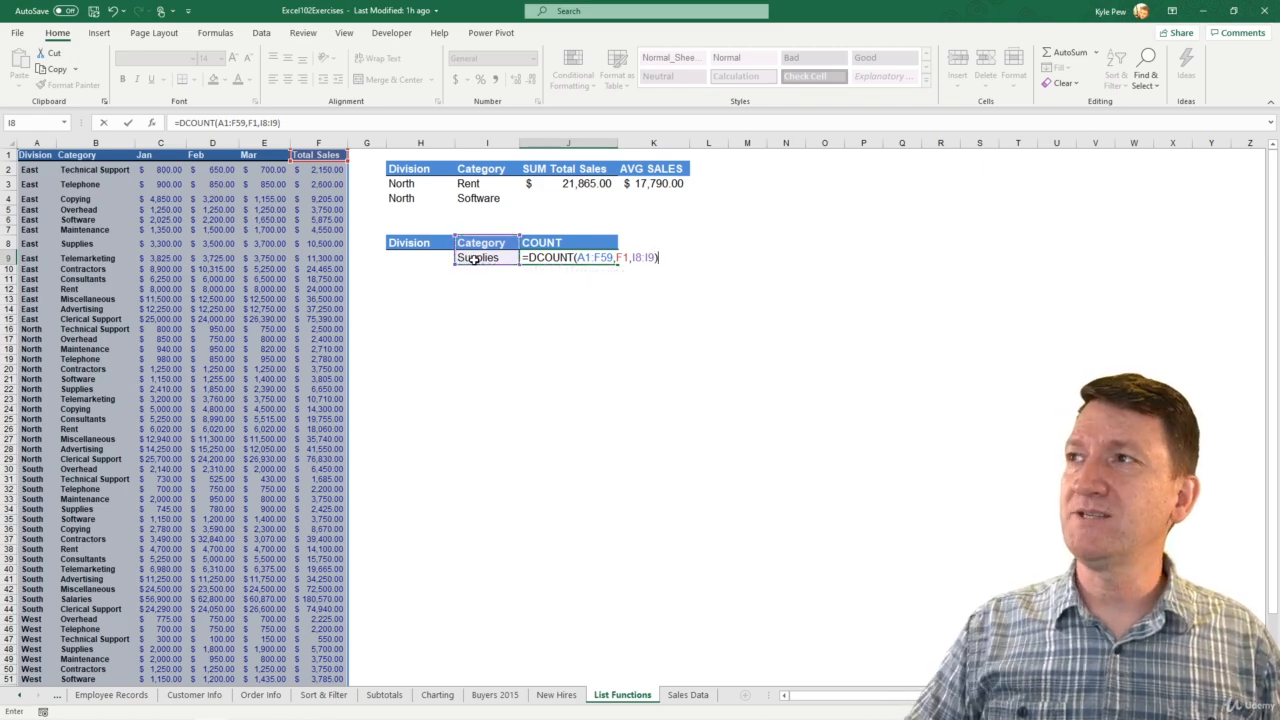
{"action": "key", "text": "Return"}
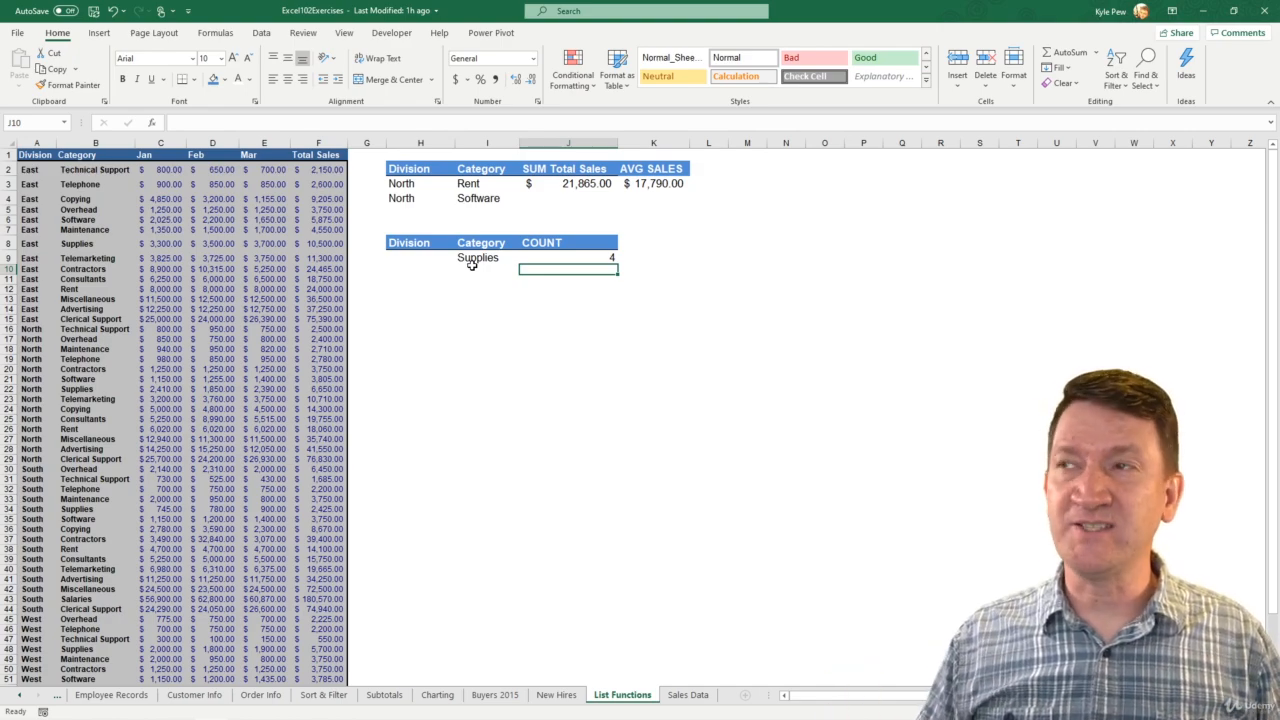
{"action": "left_click", "coordinate": [529, 257]}
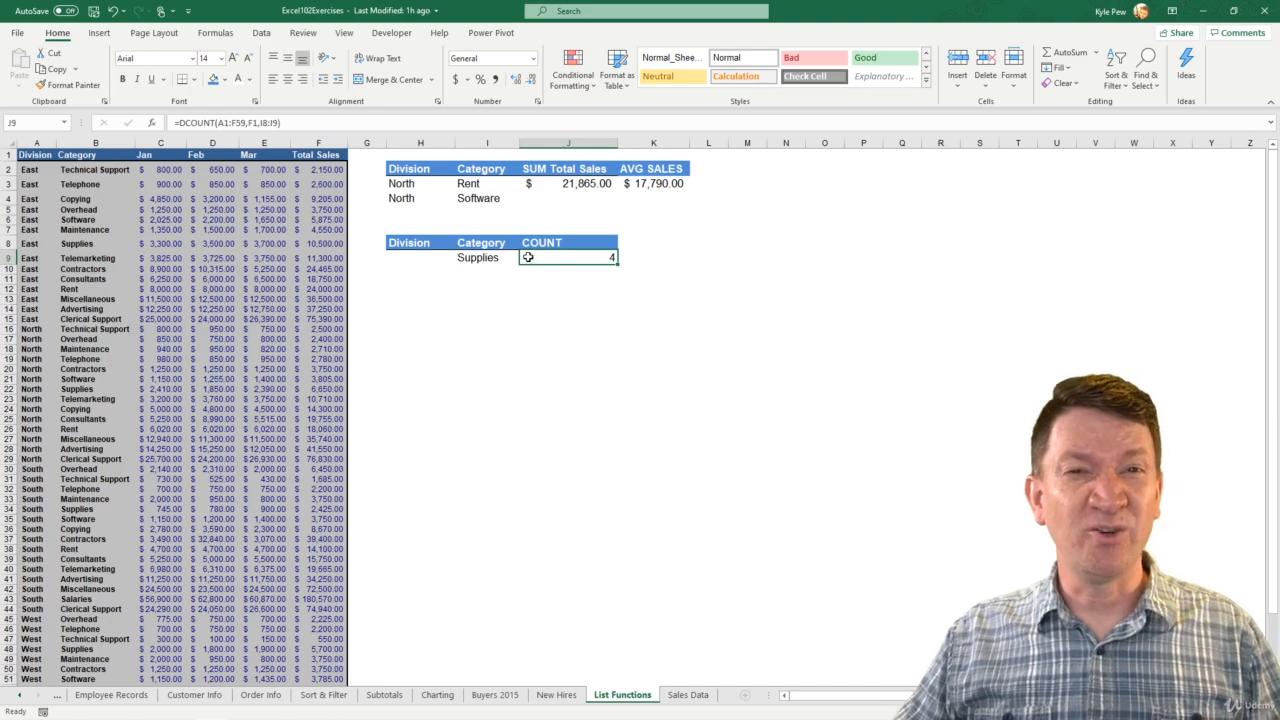
Change the Category header in I8 to Categories so it differs from the sales list's column header.
{"action": "left_click", "coordinate": [491, 245]}
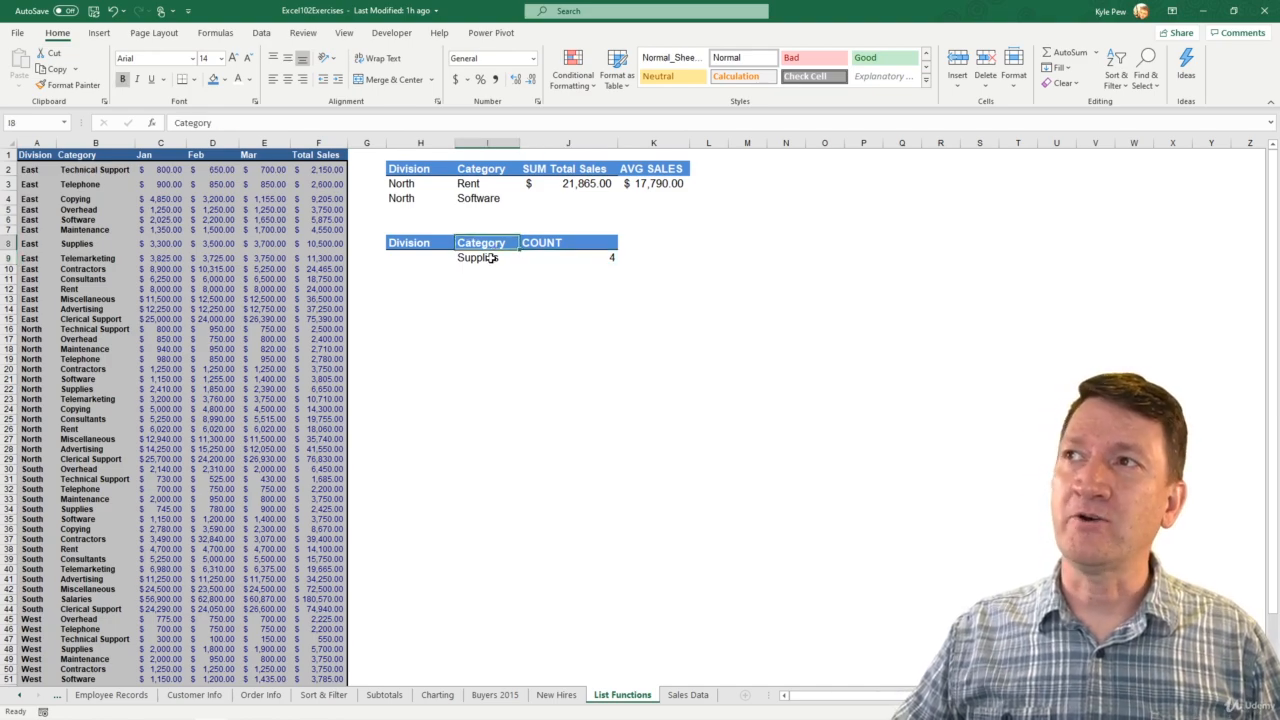
{"action": "left_click", "coordinate": [492, 258]}
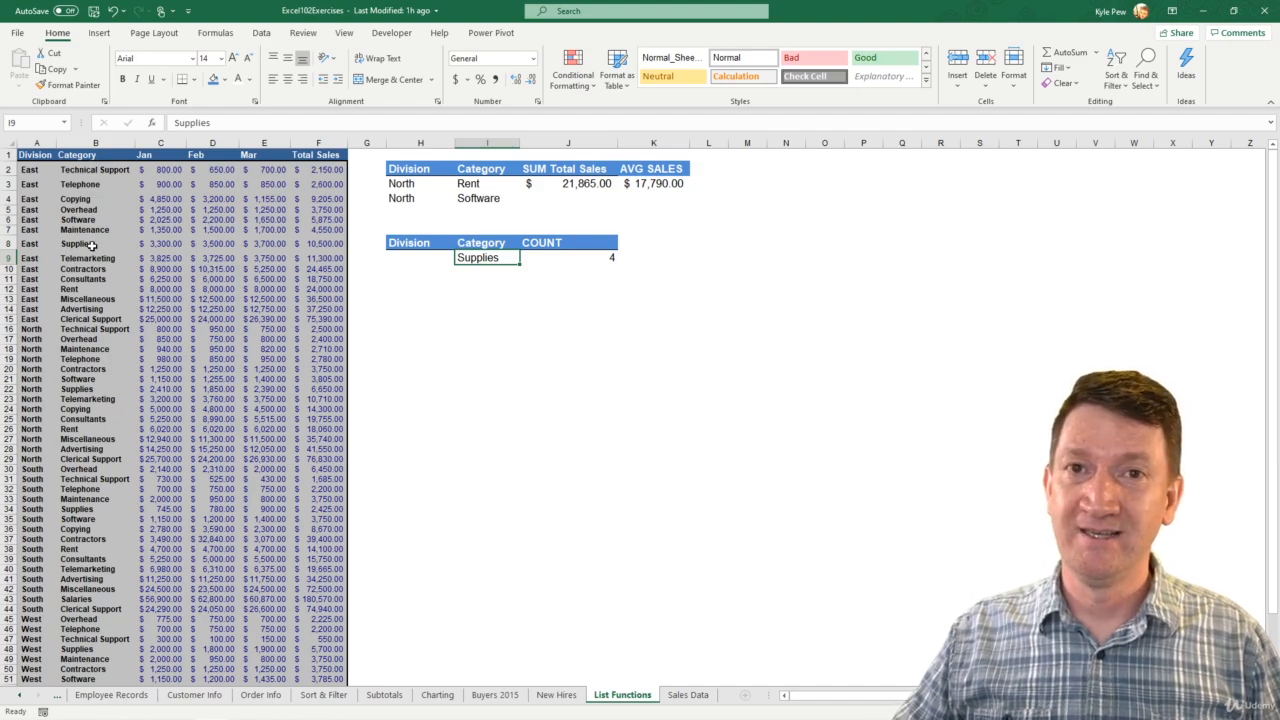
{"action": "left_click", "coordinate": [487, 243]}
{"action": "double_click", "coordinate": [487, 243]}
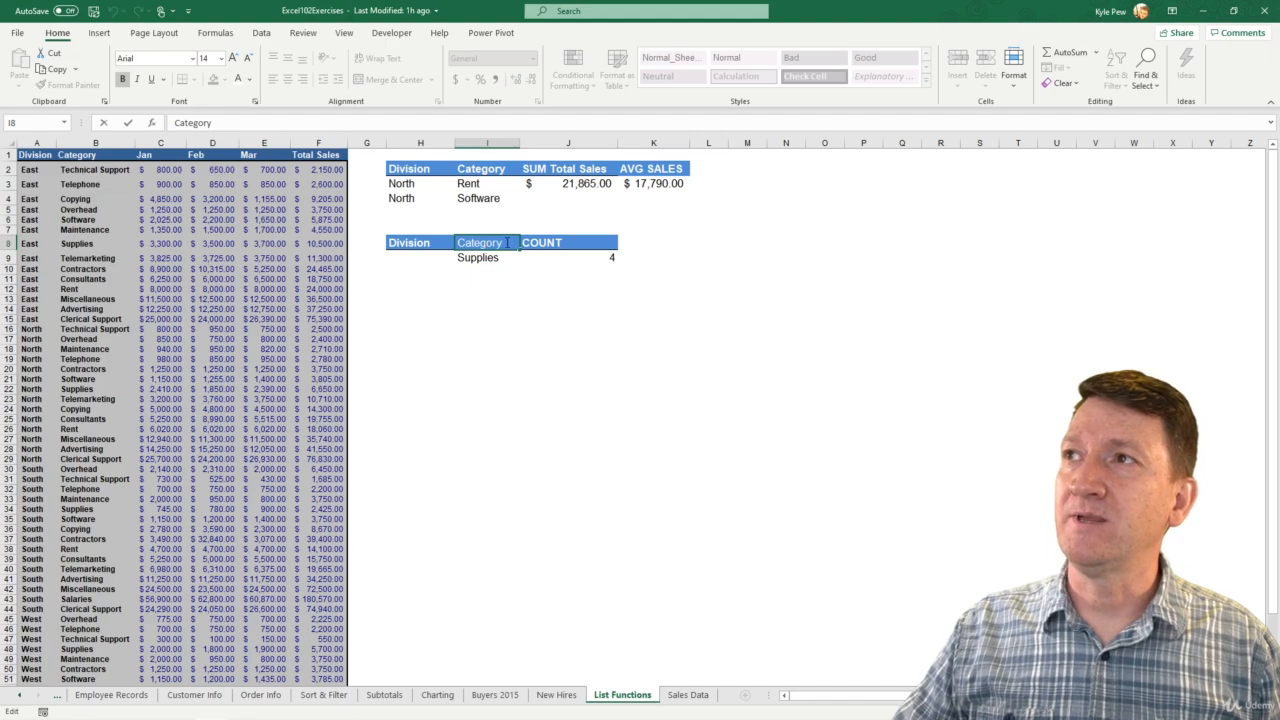
{"action": "key", "text": "BackSpace"}
{"action": "type", "text": "ies"}
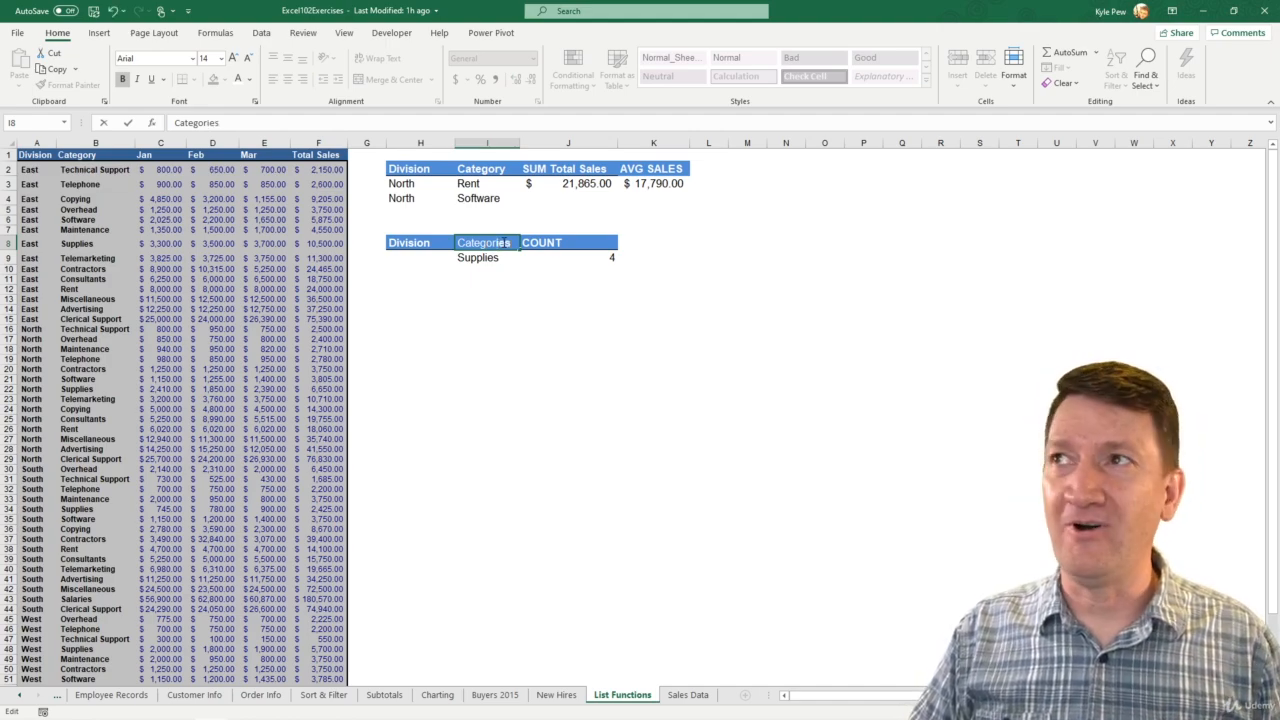
{"action": "key", "text": "Return"}
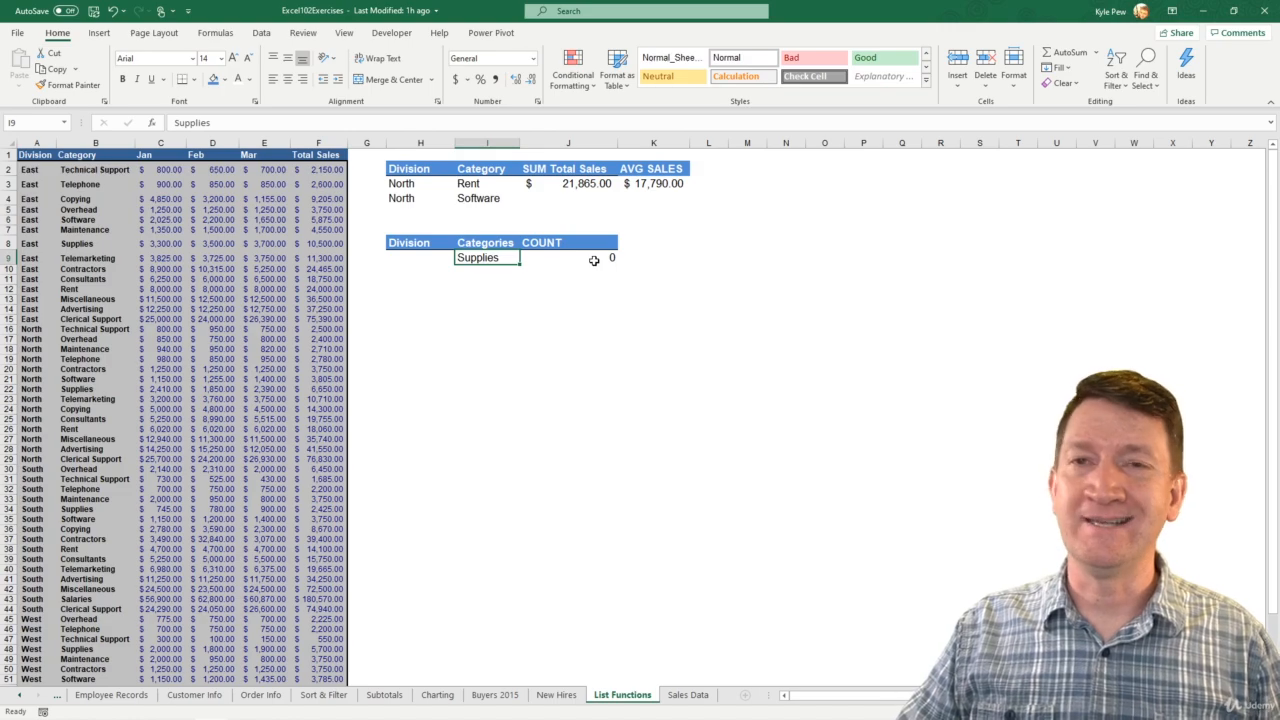
Undo the header rename in I8 and return to the Supplies criterion in I9.
{"action": "left_click", "coordinate": [489, 244]}
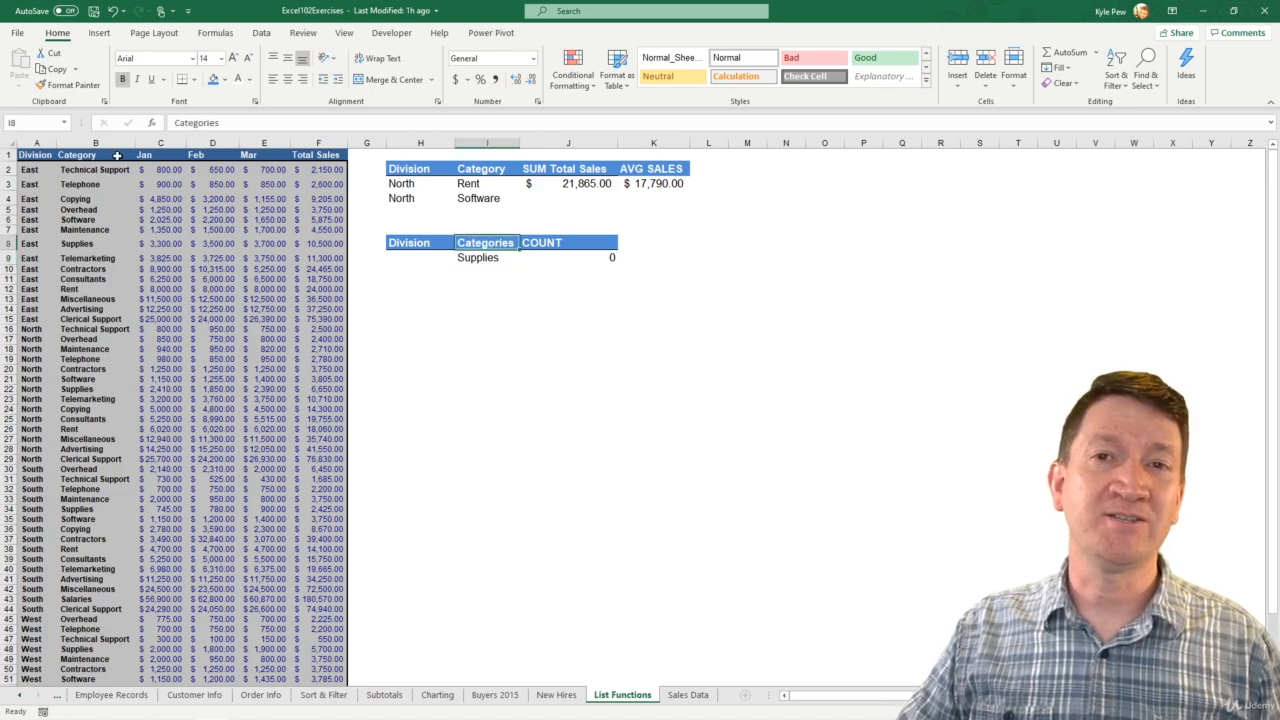
{"action": "key", "text": "ctrl+z"}
{"action": "left_click", "coordinate": [483, 258]}
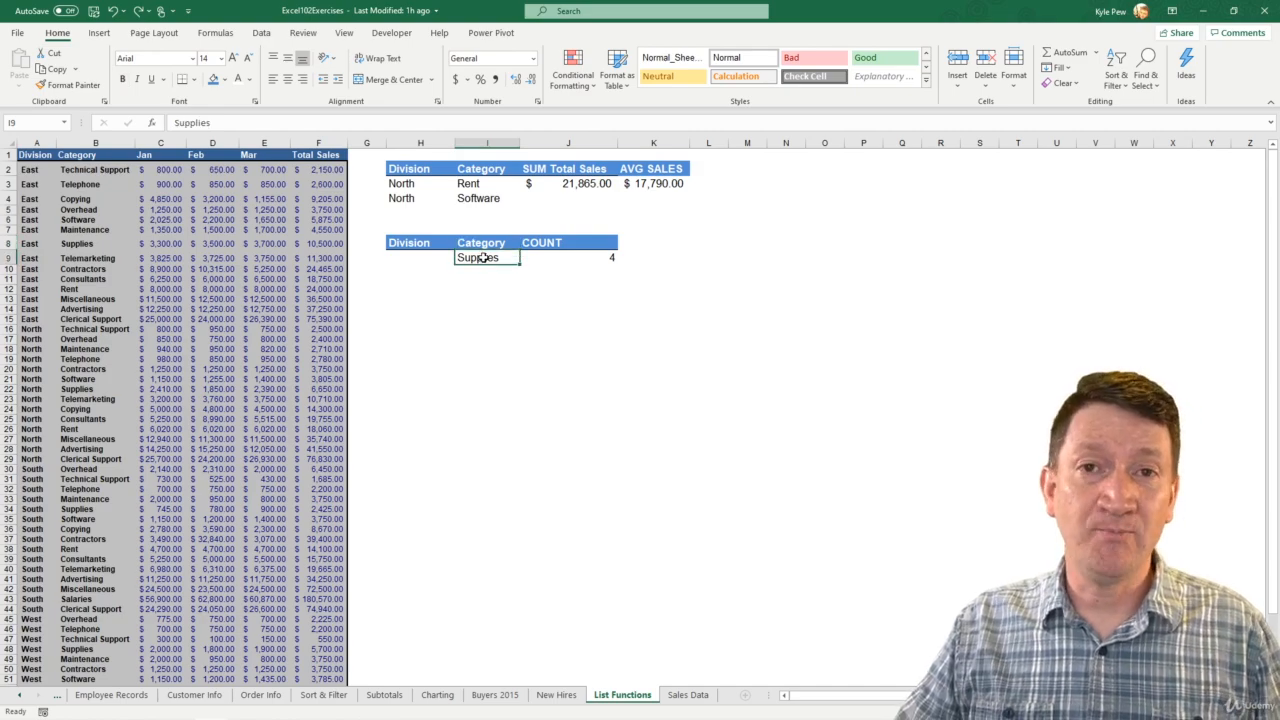
Add a trailing space after Supplies in the criteria cell I9.
{"action": "double_click", "coordinate": [508, 258]}
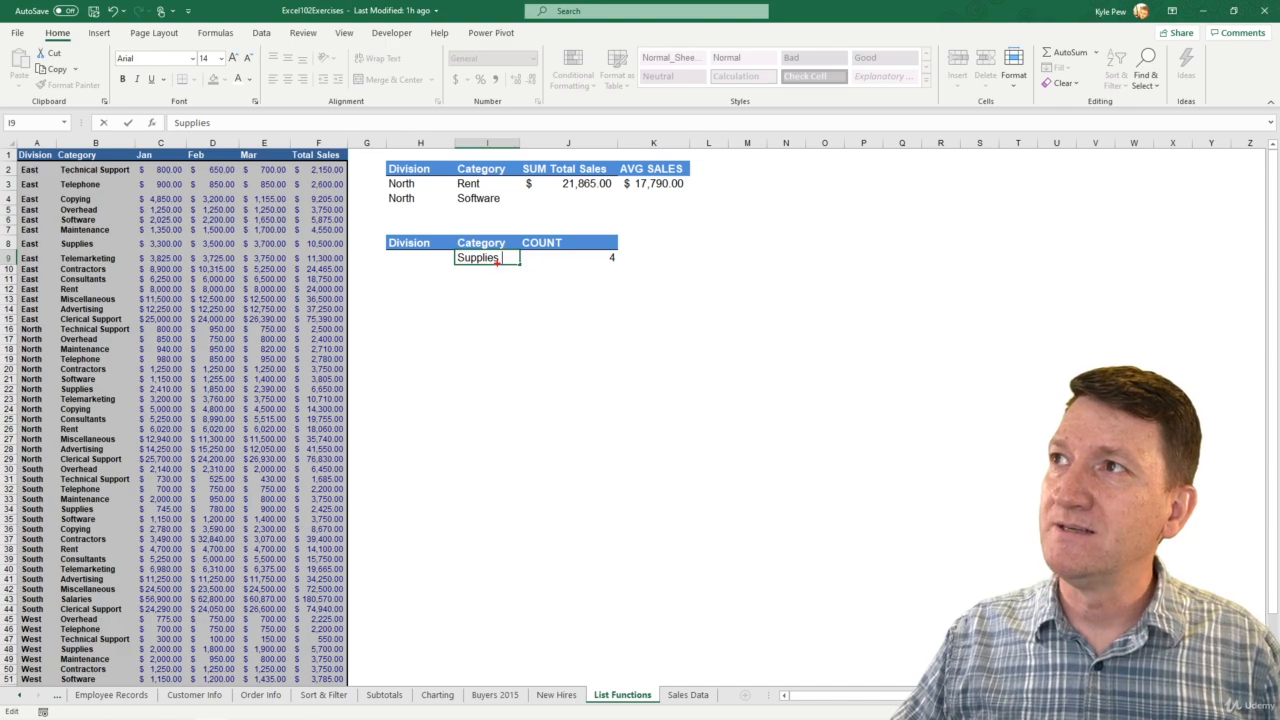
{"action": "left_click_drag", "start_coordinate": [498, 262], "coordinate": [499, 322]}
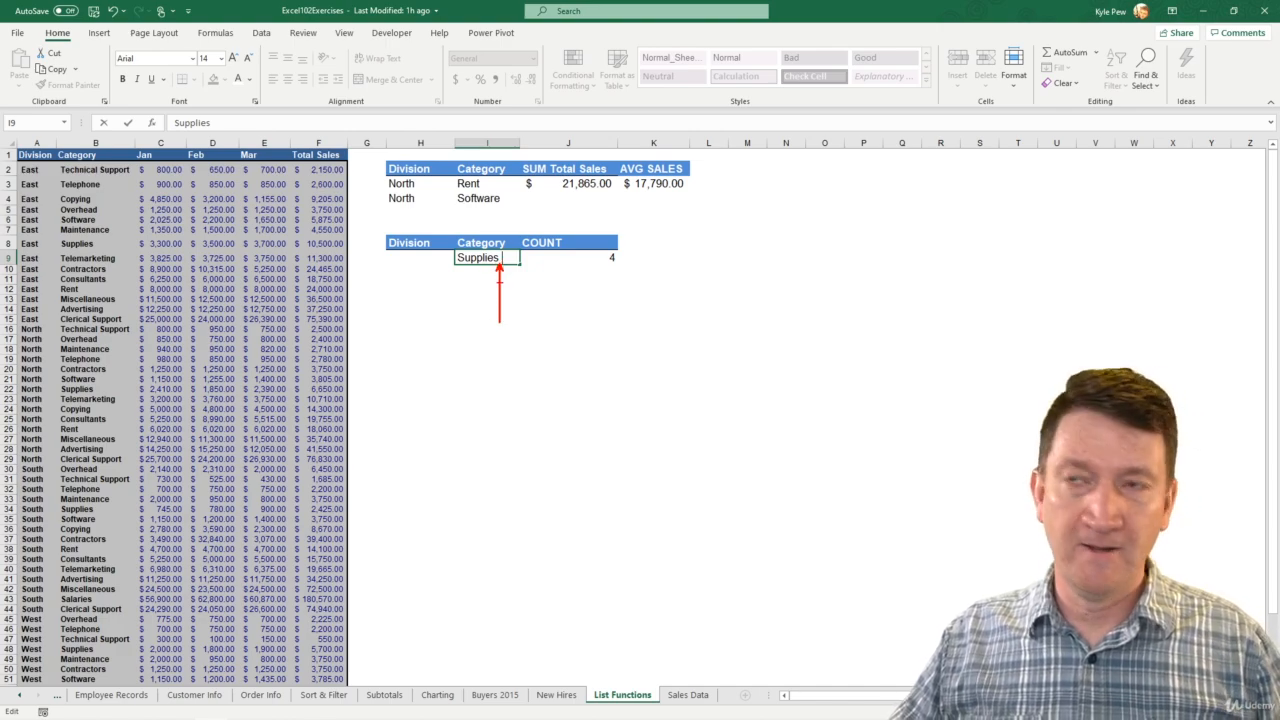
{"action": "key", "text": "Escape"}
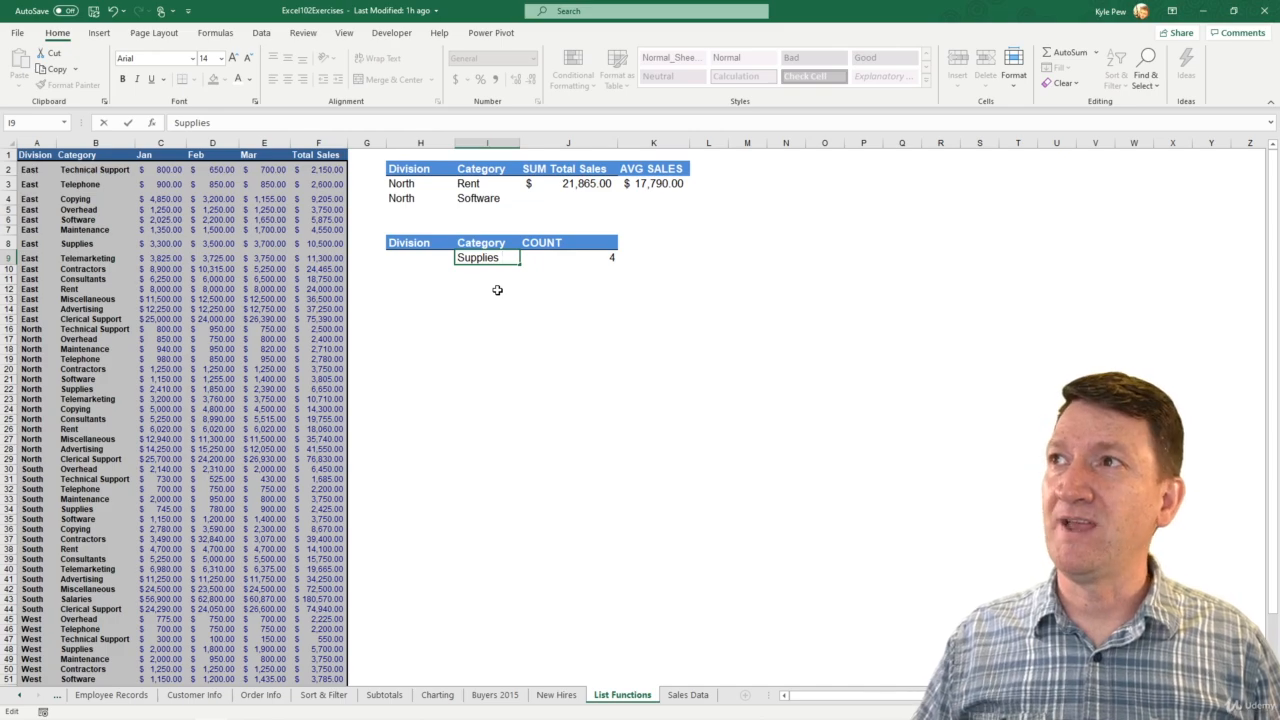
{"action": "key", "text": "Return"}
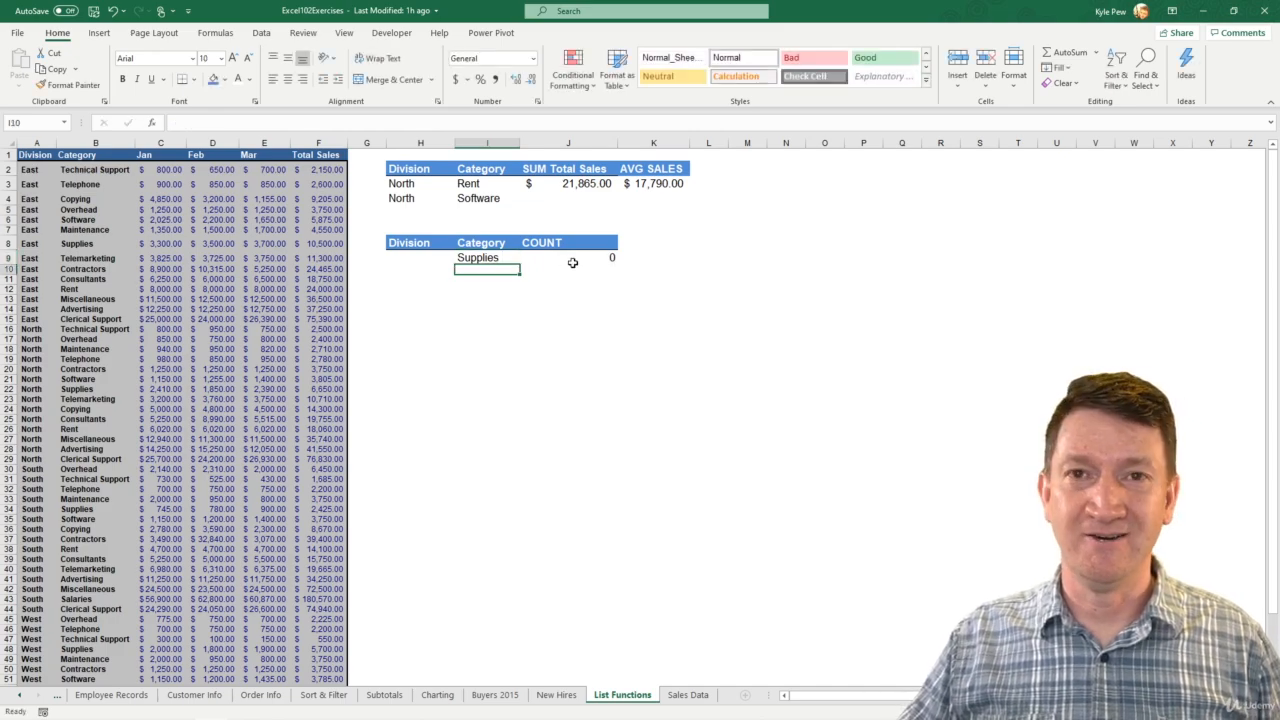
Remove the trailing space after Supplies in cell I9.
{"action": "left_click", "coordinate": [509, 259]}
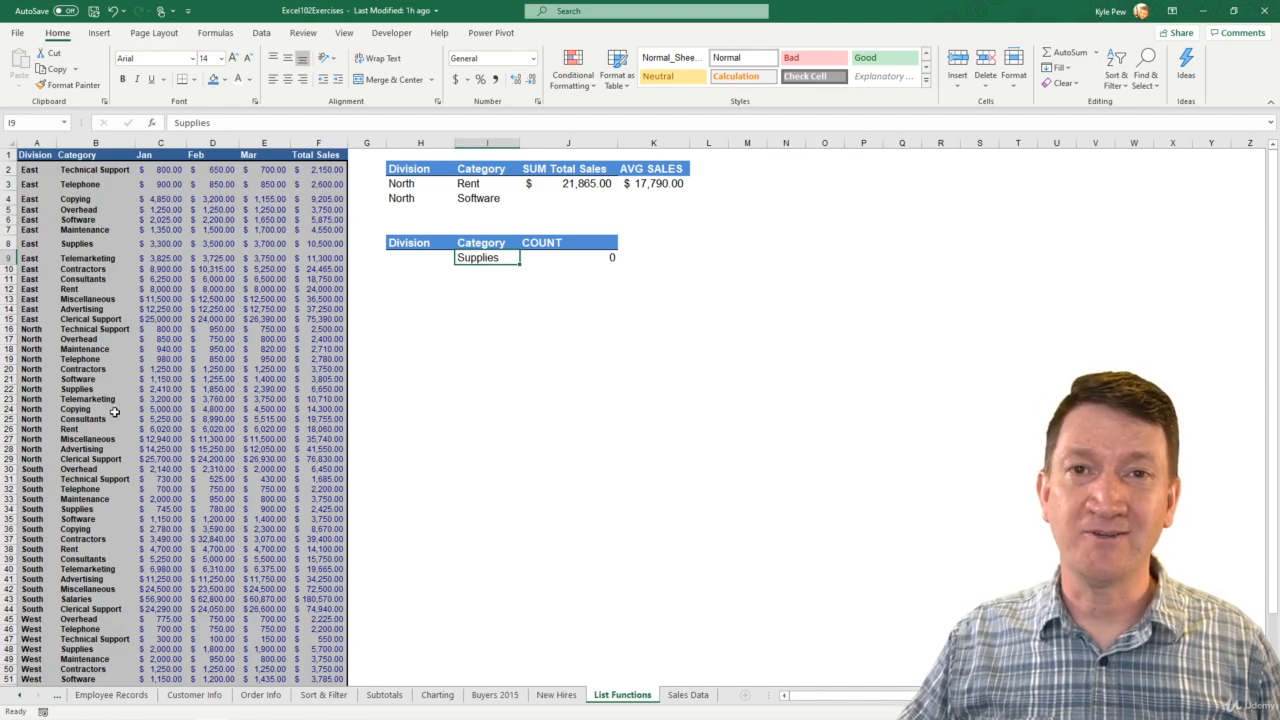
{"action": "double_click", "coordinate": [510, 262]}
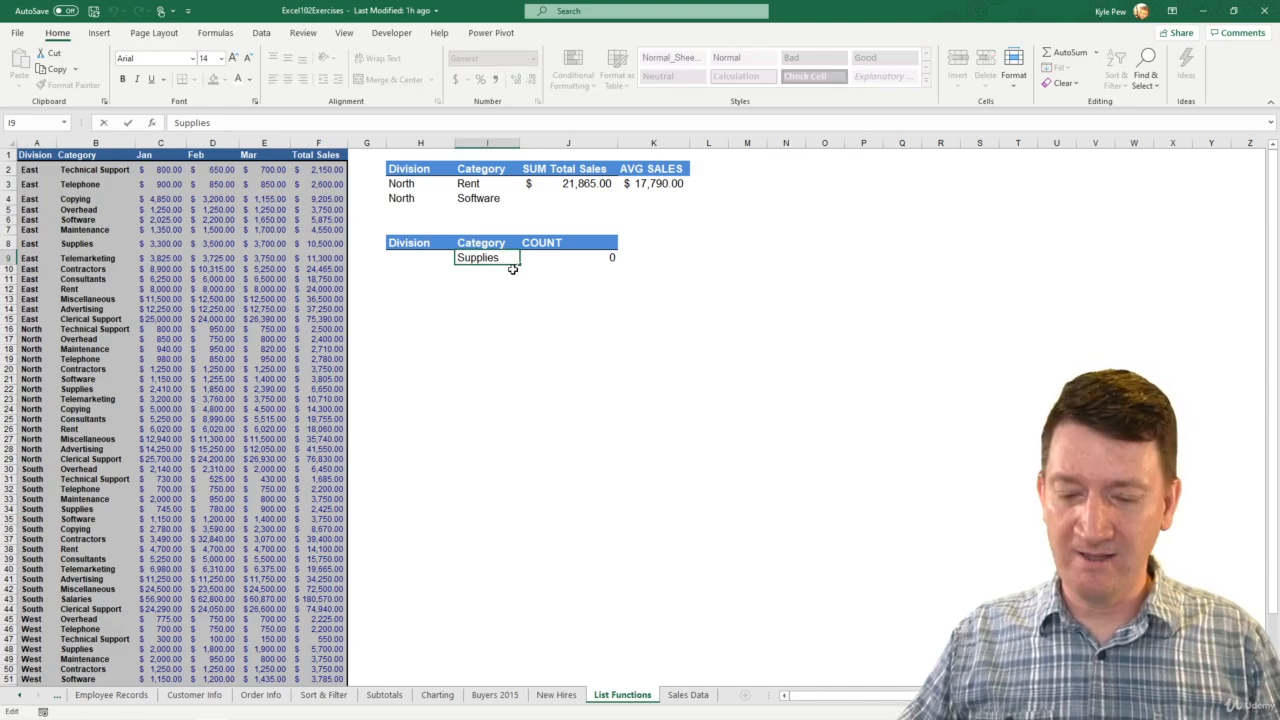
{"action": "key", "text": "BackSpace"}
{"action": "key", "text": "Return"}
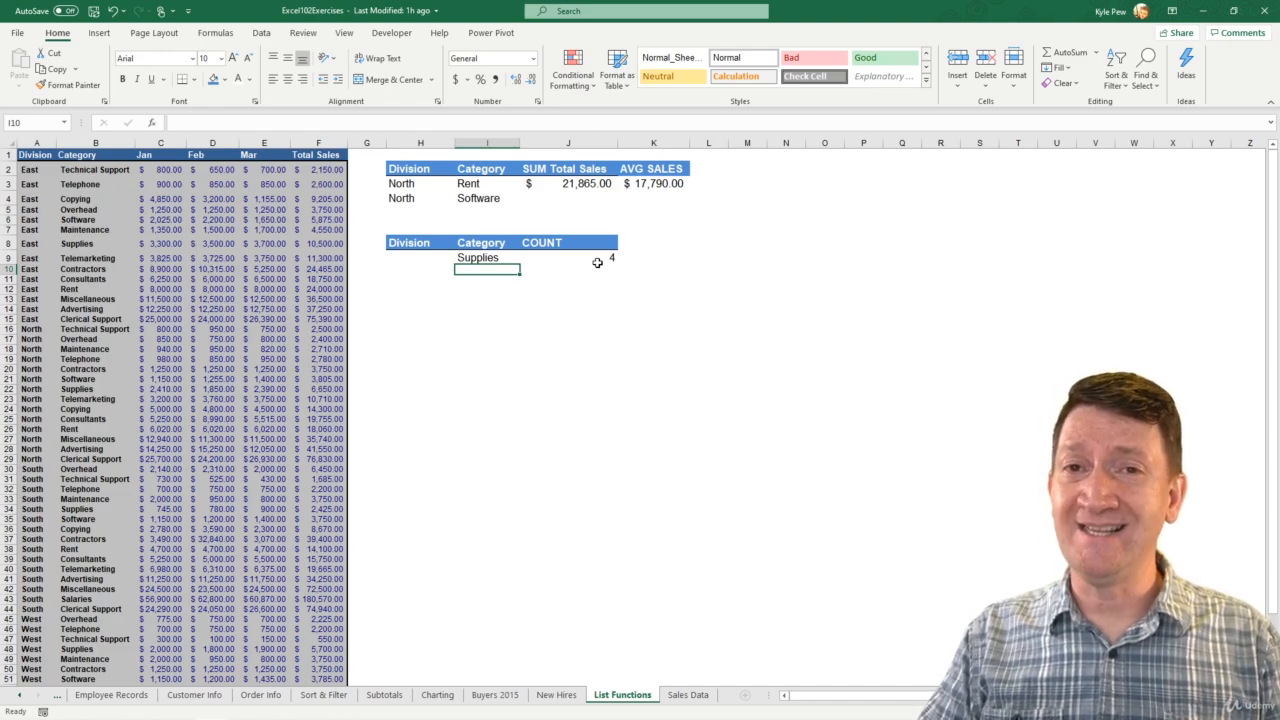
Begin a formula with =d in the empty cell I21 and look through the suggested functions for other database functions.
{"action": "left_click", "coordinate": [466, 376]}
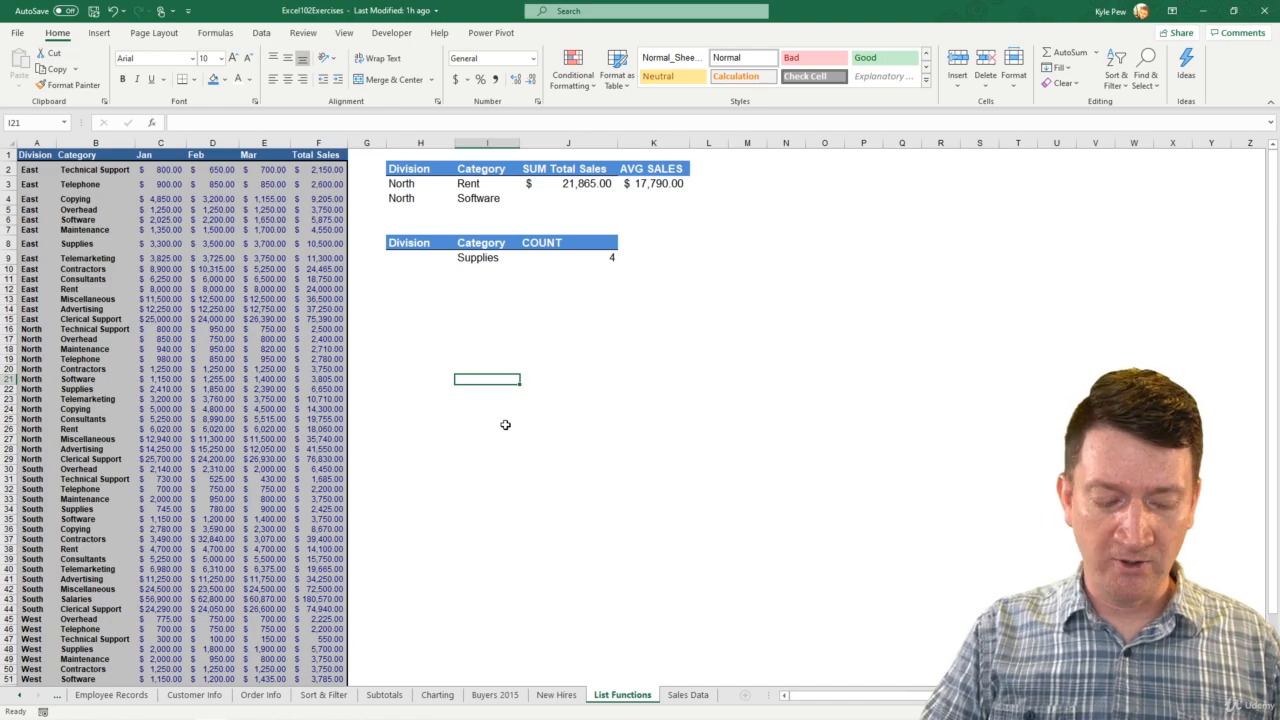
{"action": "type", "text": "=d"}
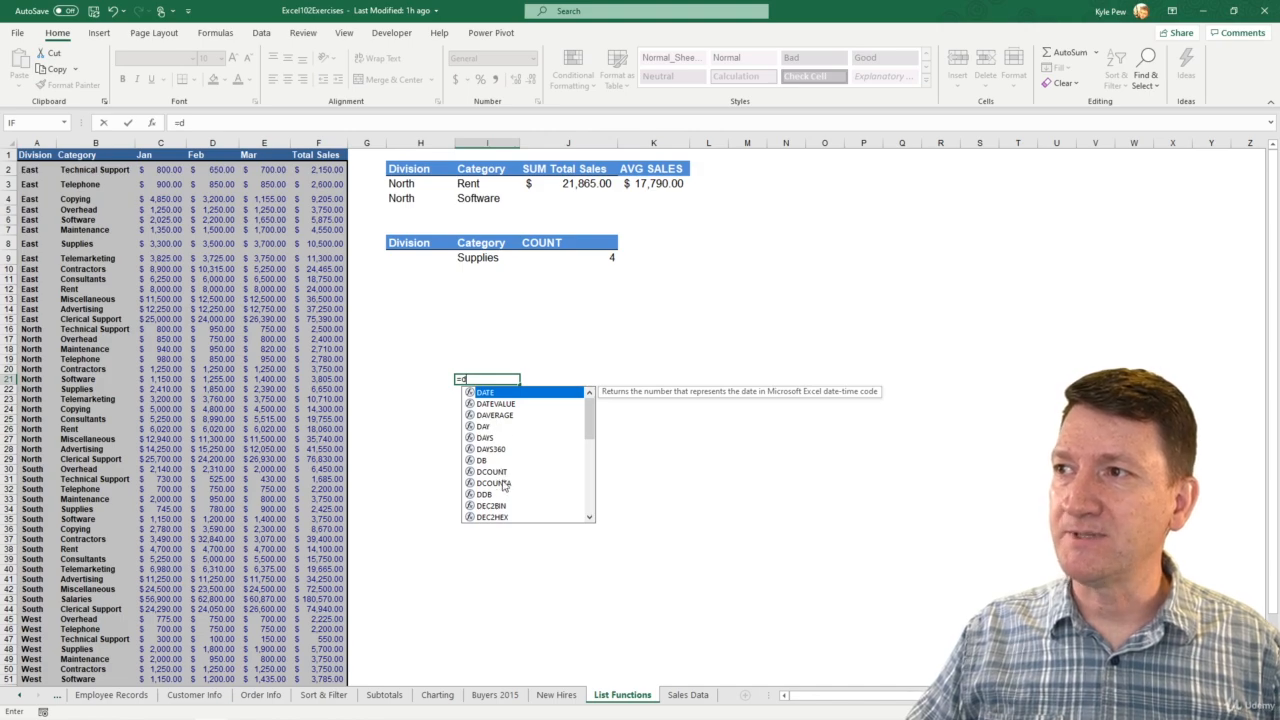
{"action": "left_click_drag", "start_coordinate": [589, 446], "coordinate": [589, 473]}
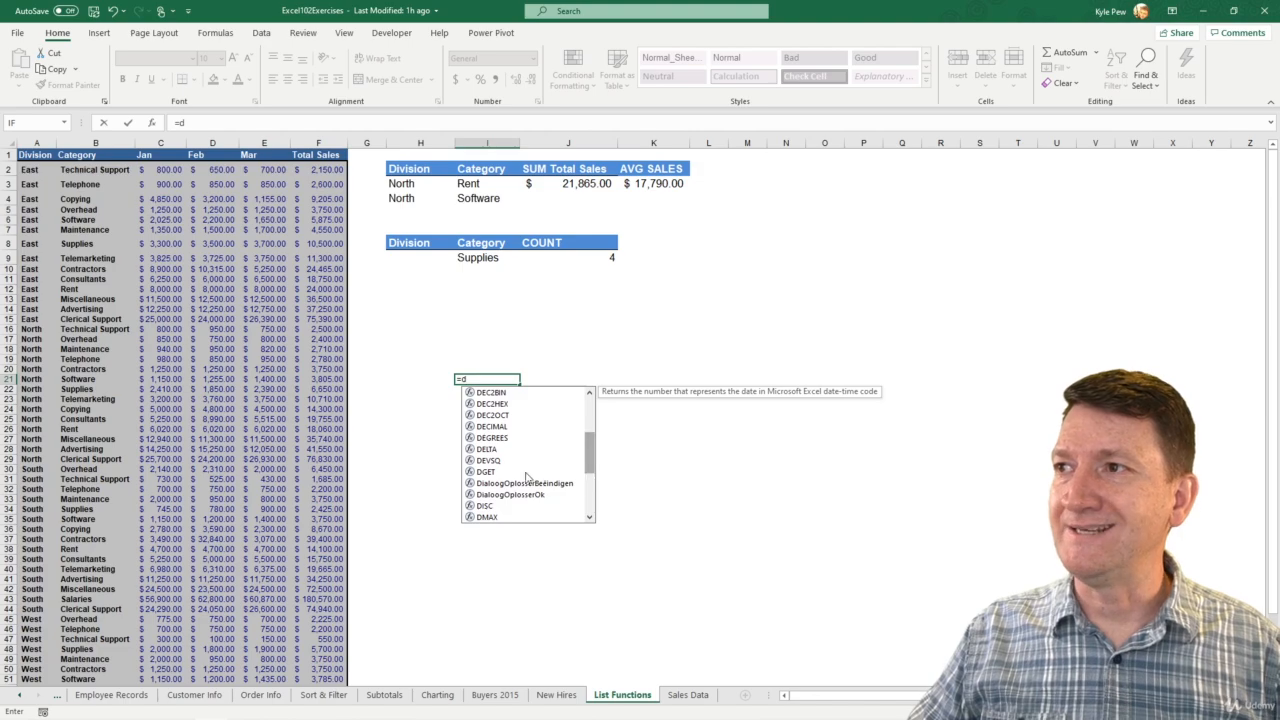
{"action": "left_click_drag", "start_coordinate": [591, 465], "coordinate": [589, 498]}
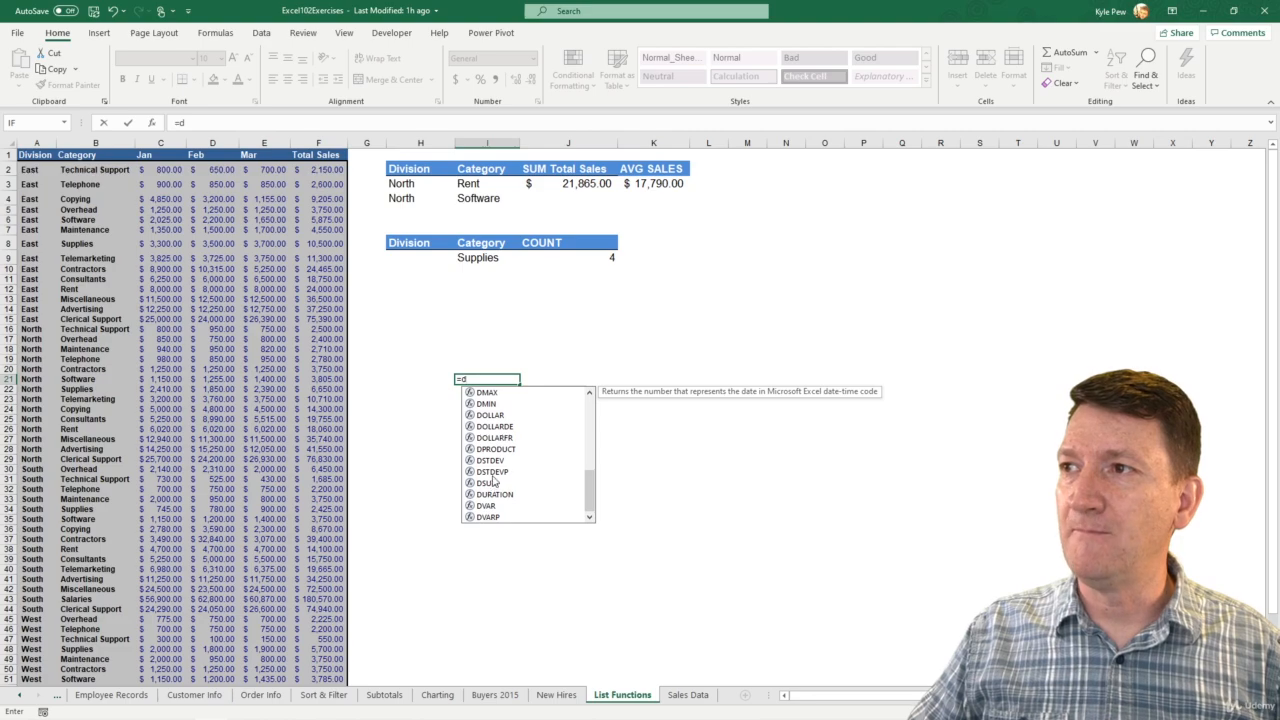